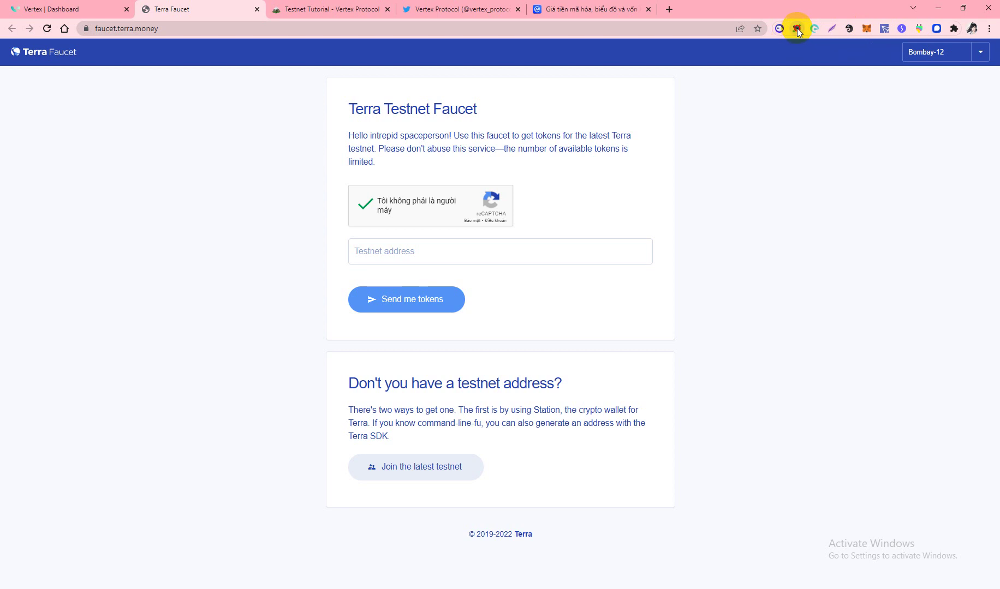
- Copy the Terra Station wallet address and request testnet tokens for it from the Terra Testnet Faucet
click(796, 28)
click(669, 116)
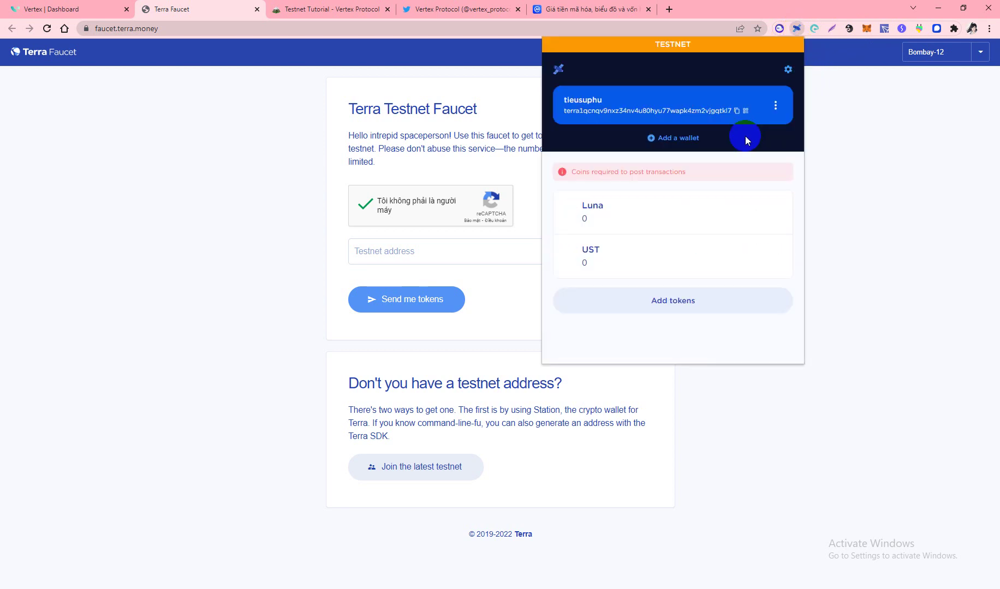
click(736, 111)
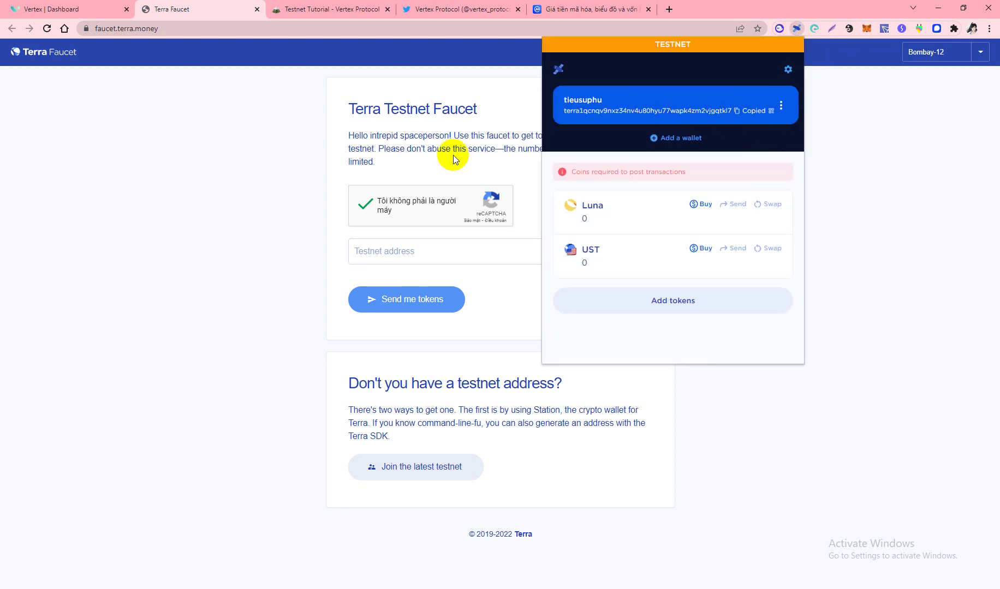
click(364, 261)
key(ctrl+v)
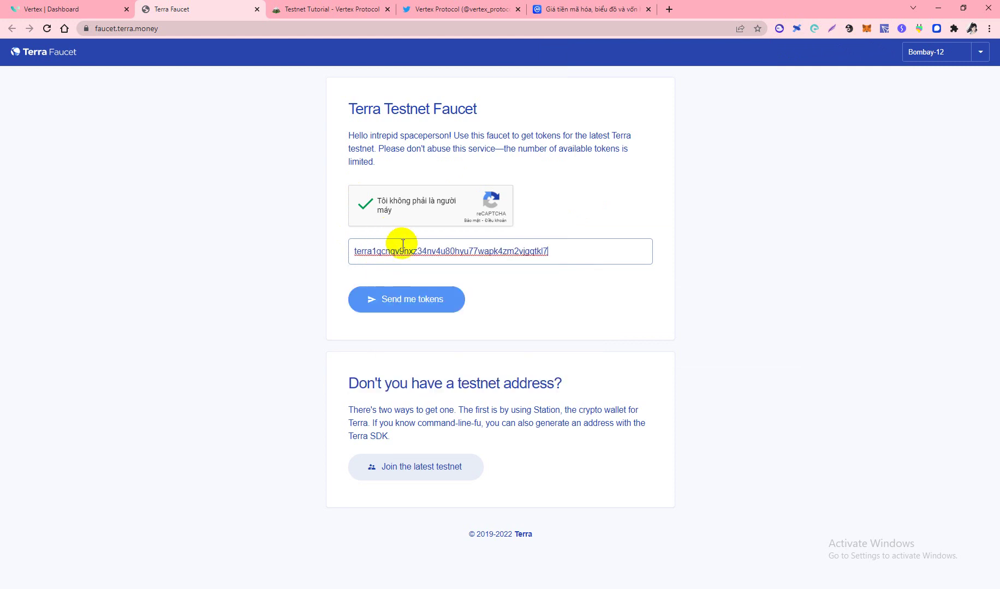
click(414, 312)
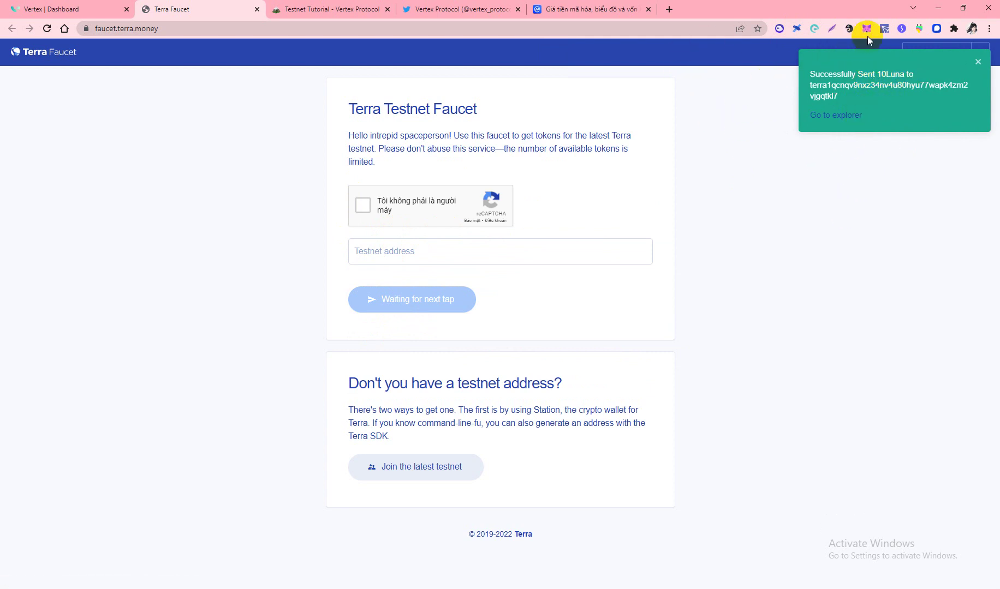
- Dismiss the faucet's transfer notice and look up Terra LUNA's price on CoinMarketCap
click(980, 75)
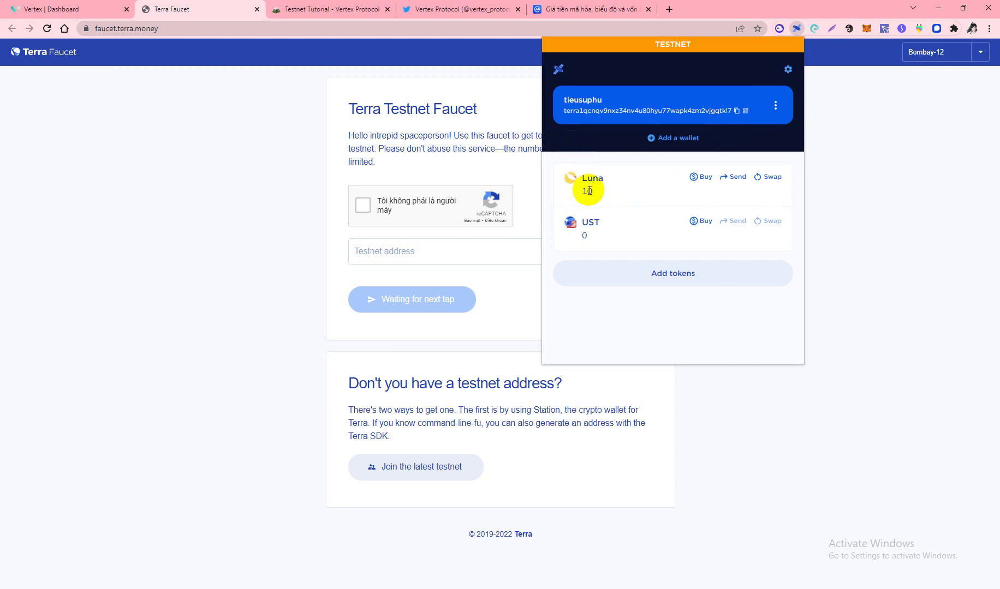
click(600, 8)
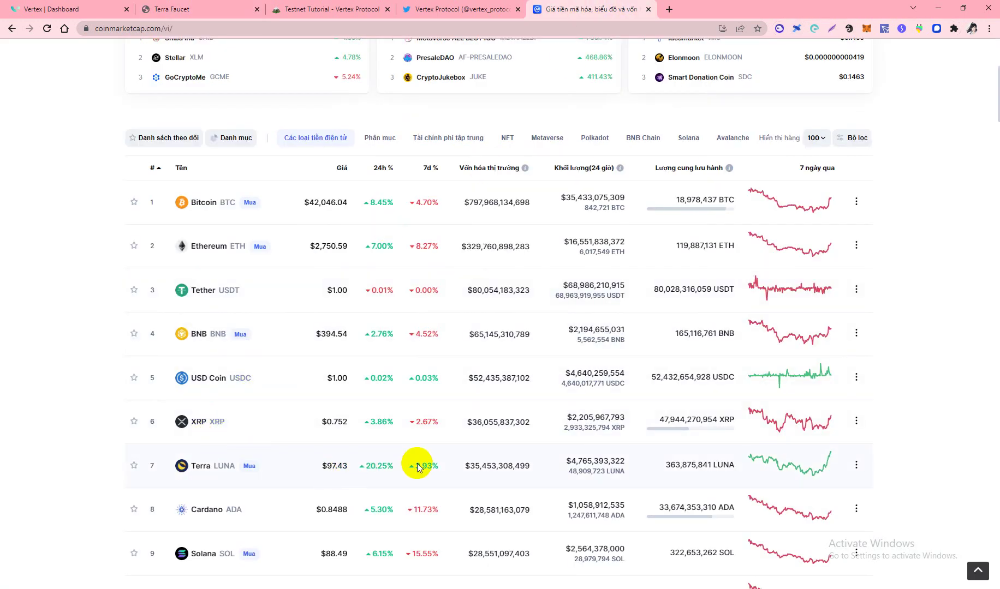
- Reload the Vertex Protocol dashboard and dismiss its welcome dialog to start using the site
click(43, 8)
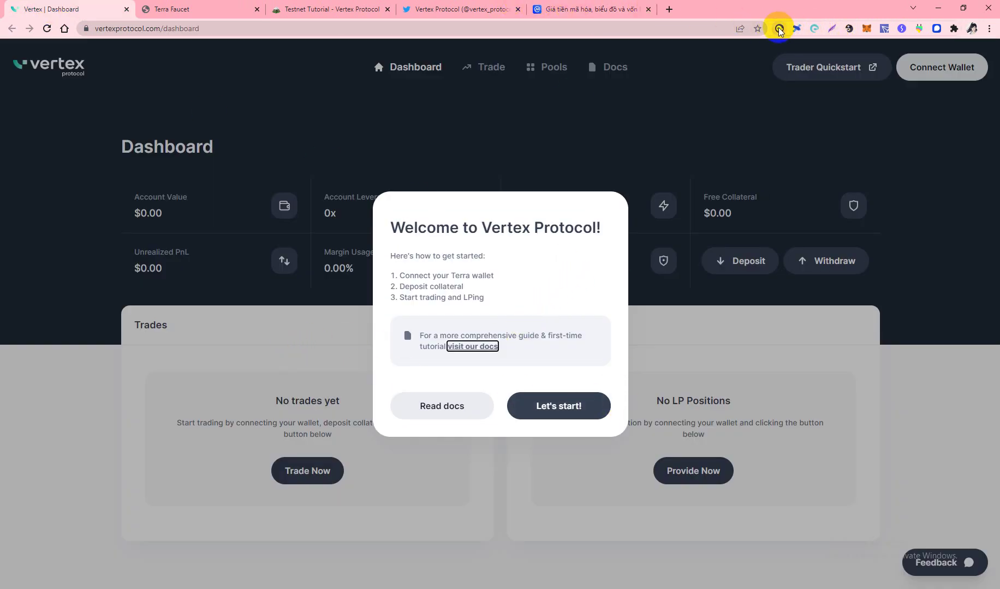
click(229, 31)
key(Return)
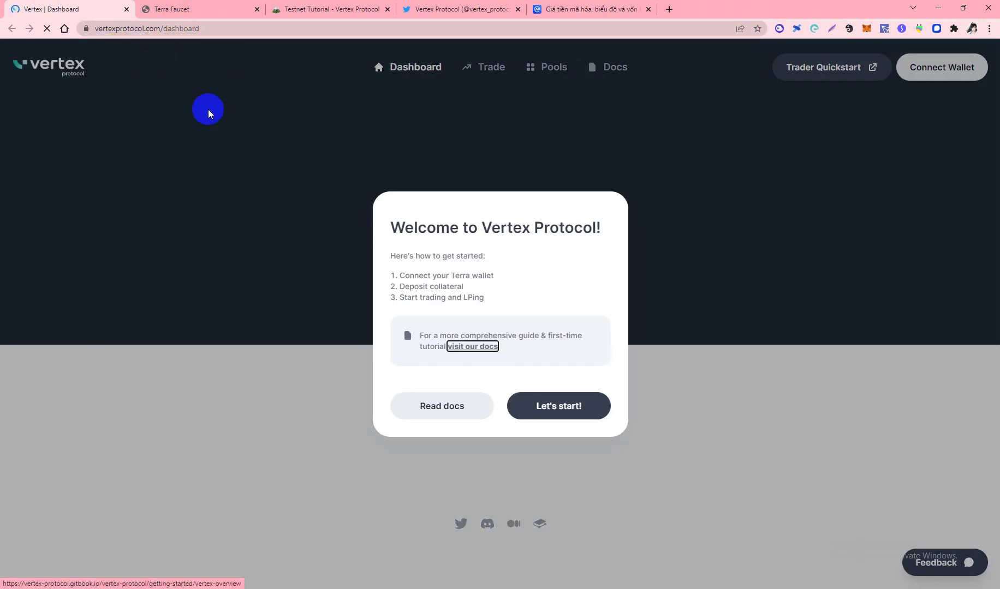
click(558, 406)
scroll(499, 348, down, 1)
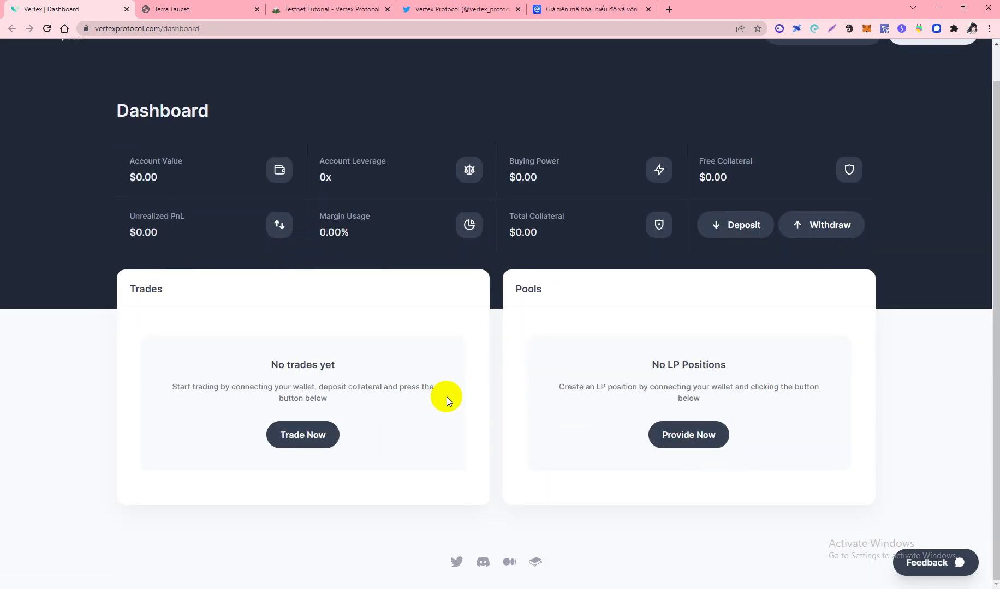
scroll(458, 395, up, 1)
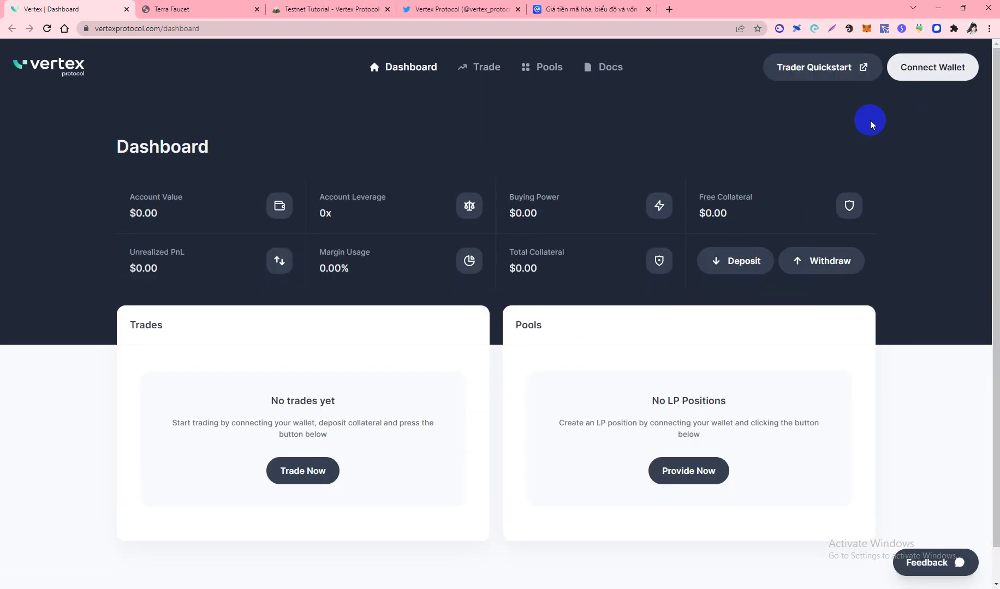
- Skim the Vertex testnet tutorial overview and connect the Terra Station Wallet to the Vertex dashboard
click(327, 9)
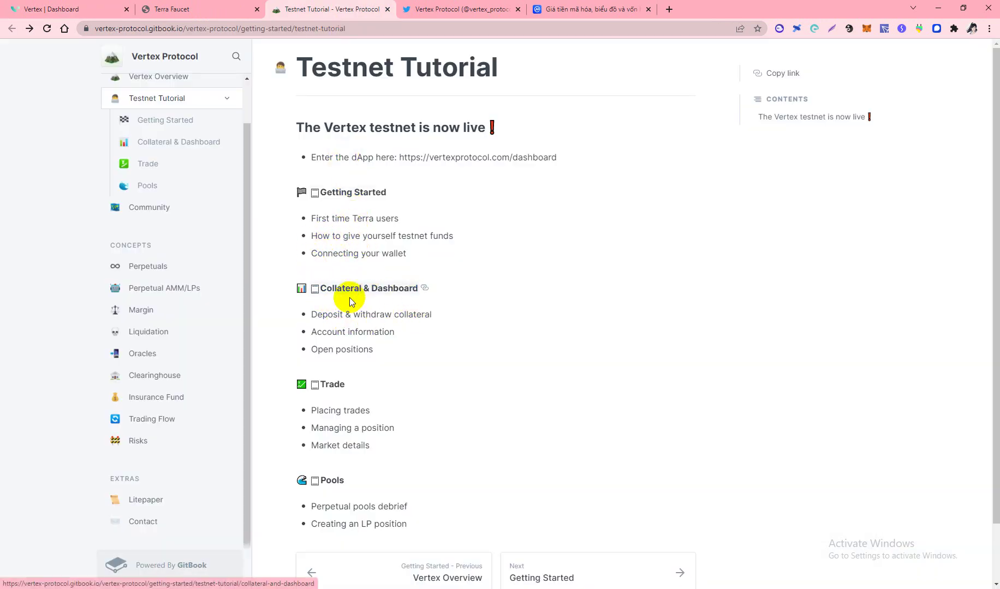
scroll(382, 328, down, 1)
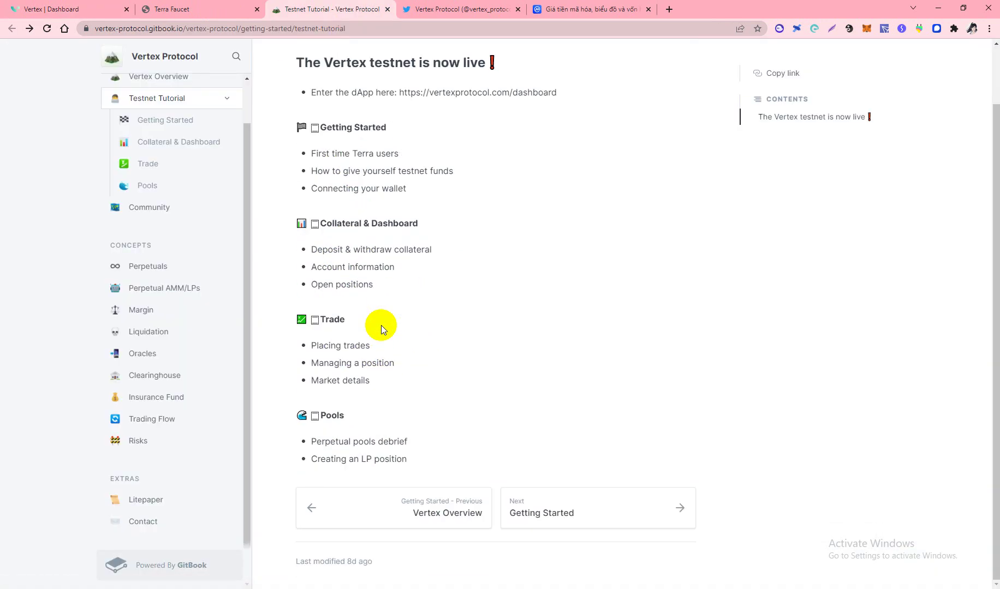
click(52, 9)
click(931, 67)
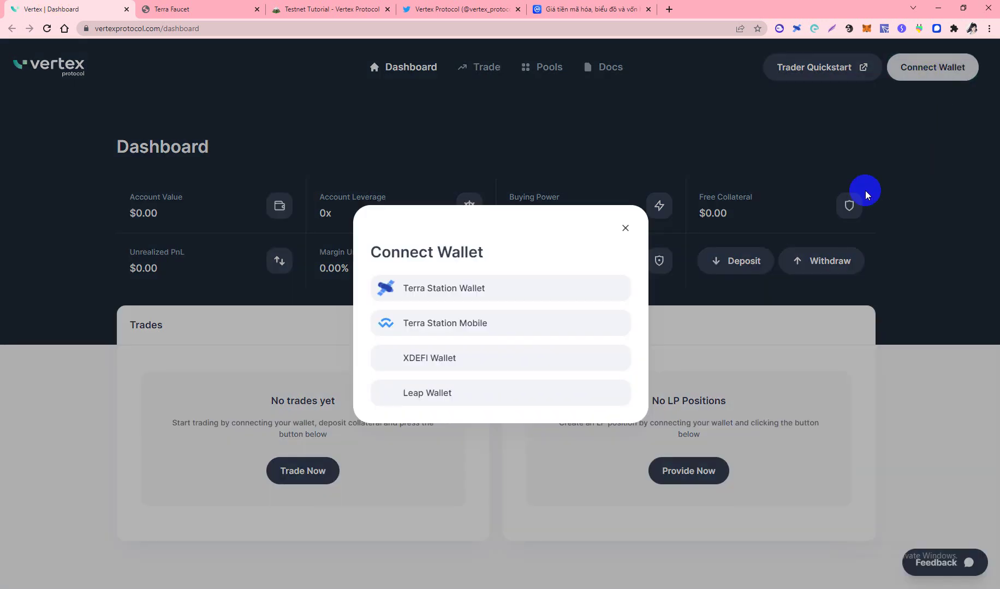
click(450, 295)
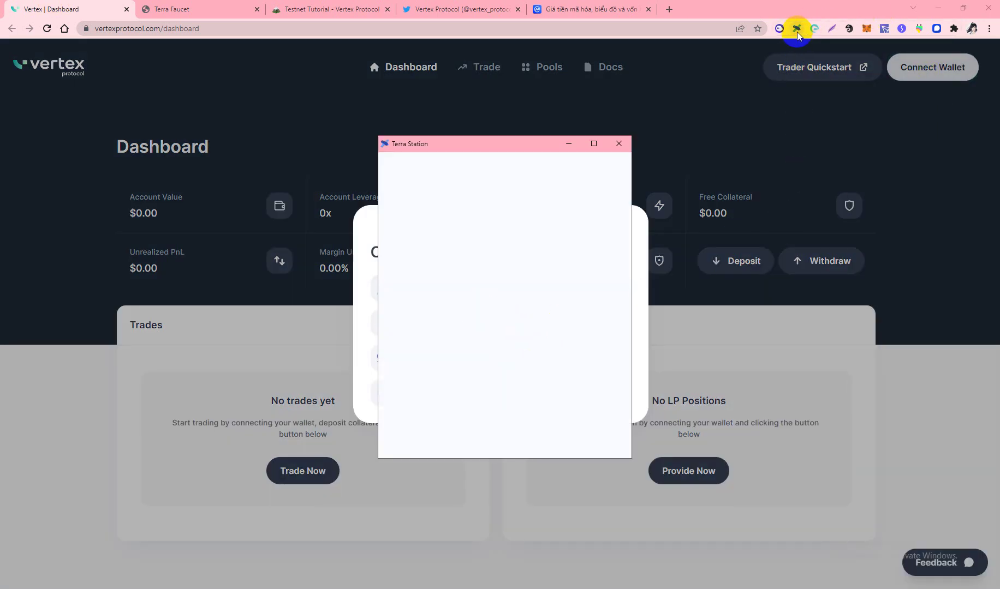
click(524, 342)
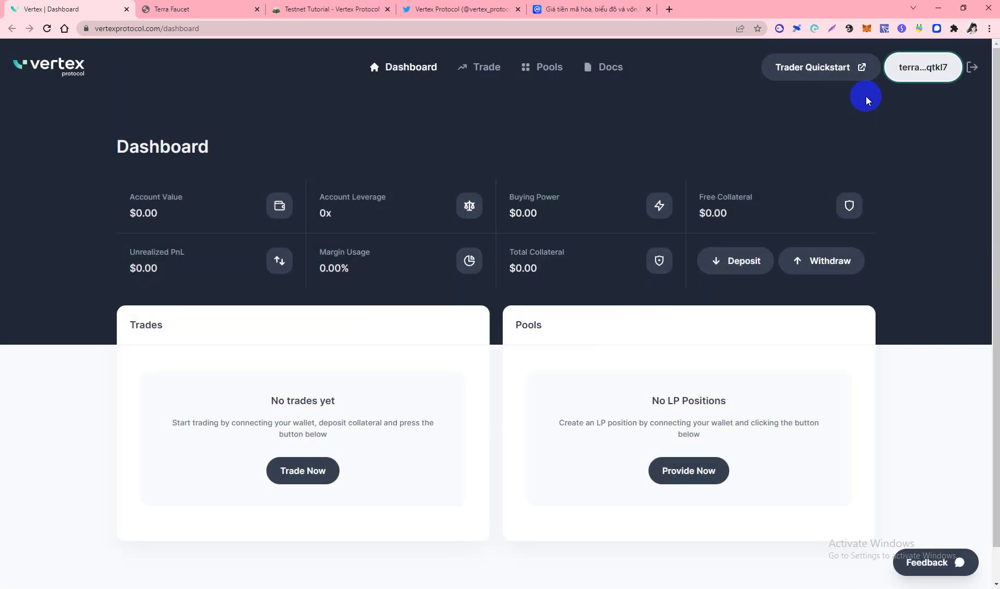
click(930, 68)
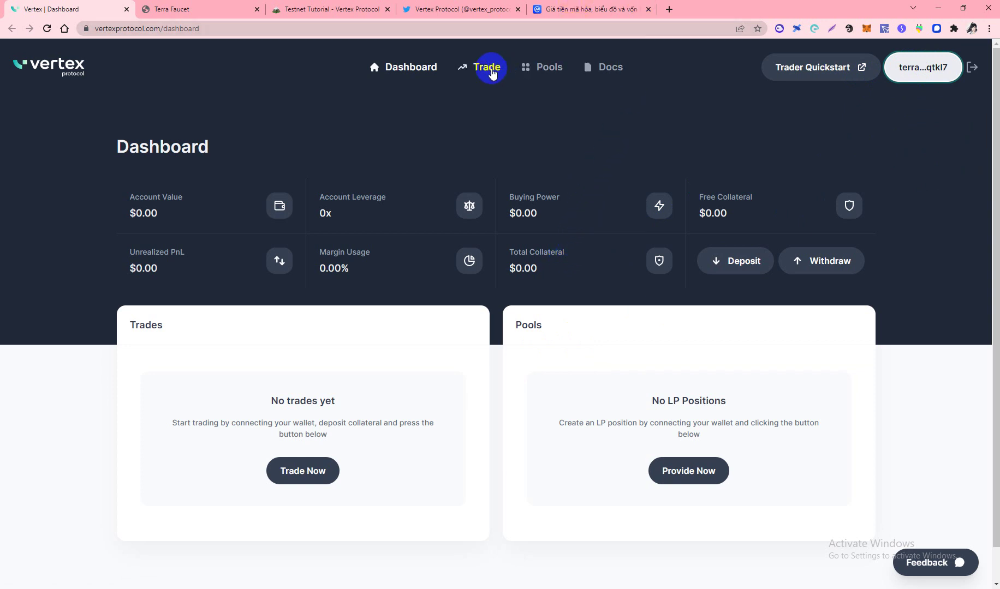
- Revisit the Terra faucet and read the collateral deposit instructions on the Vertex docs' Collateral & Dashboard page
click(191, 9)
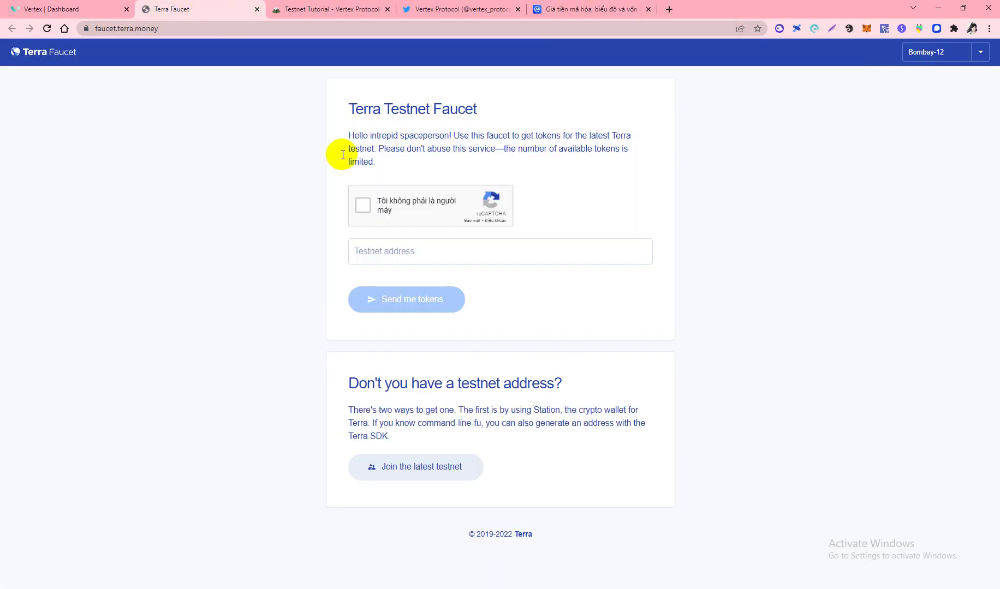
click(339, 8)
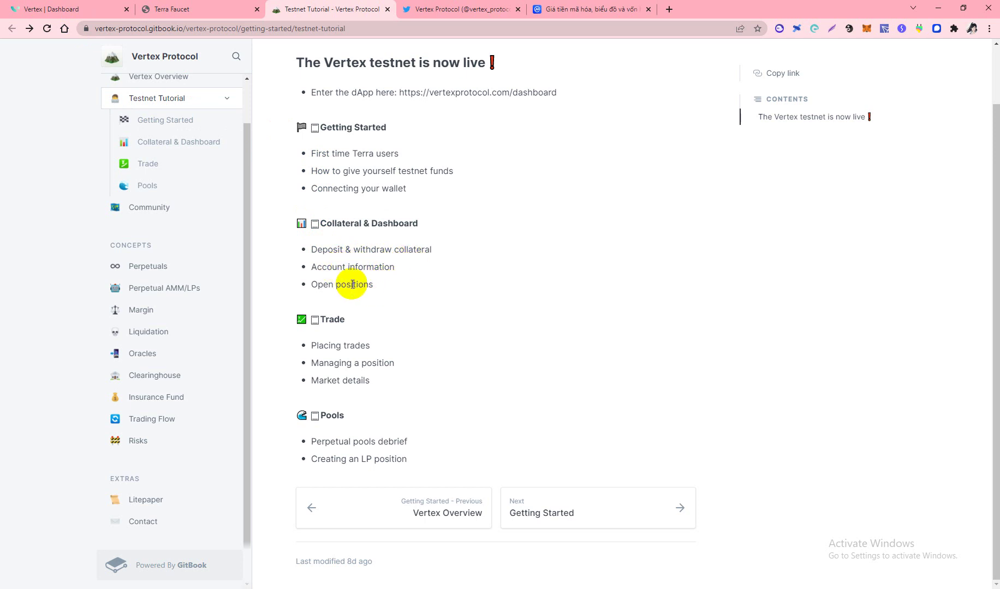
click(359, 230)
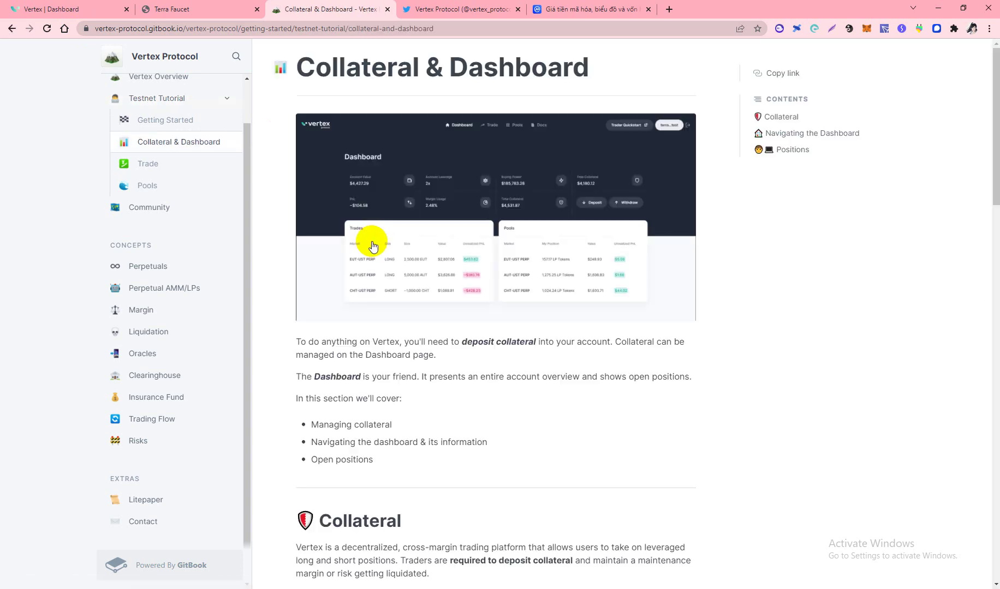
scroll(426, 262, down, 13)
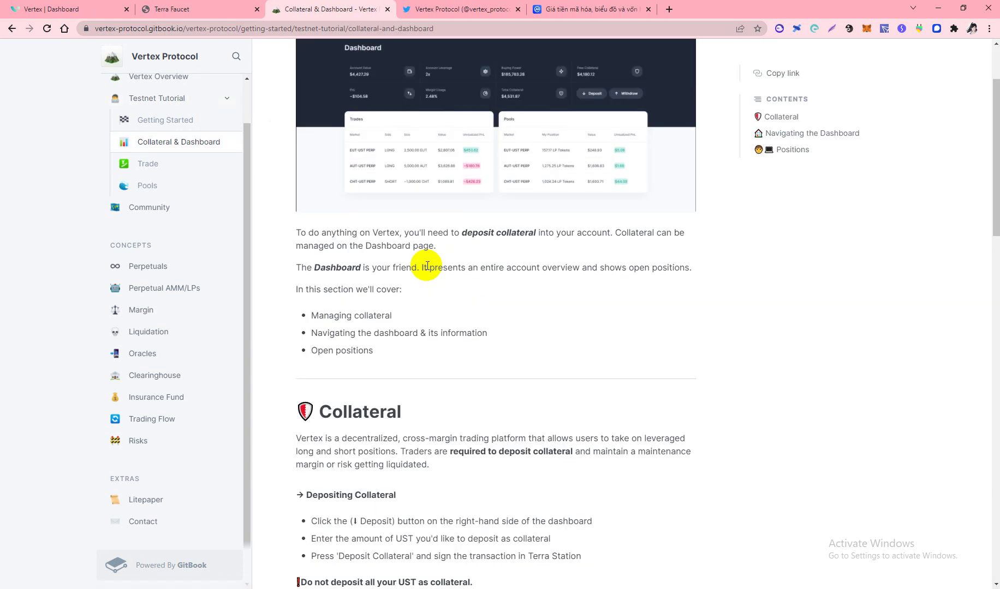
scroll(426, 265, up, 8)
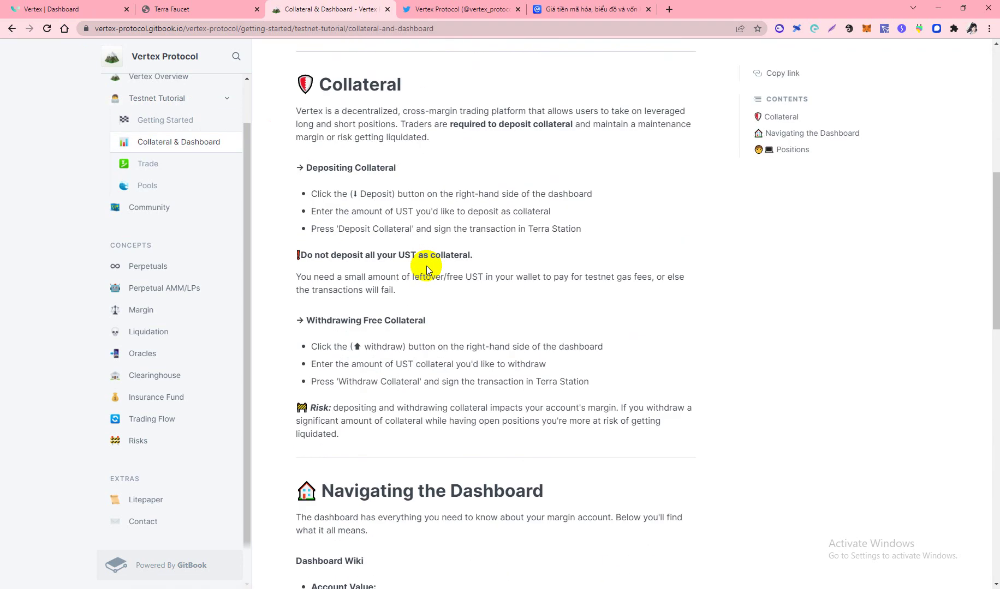
scroll(426, 266, up, 2)
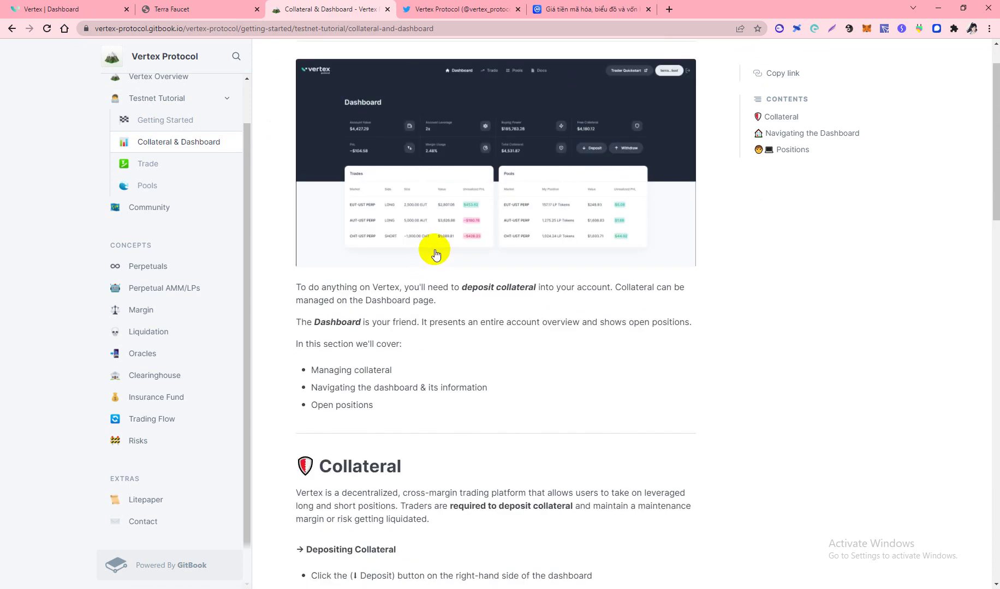
- Check which coin the Deposit Collateral dialog on the Vertex dashboard requires, and close the dialog
key(ctrl+1)
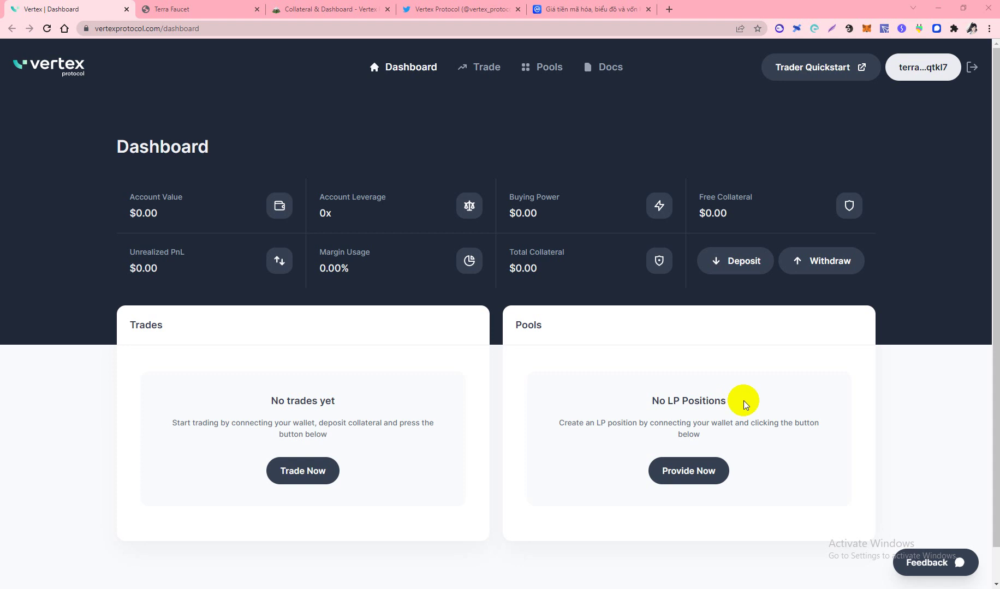
click(726, 264)
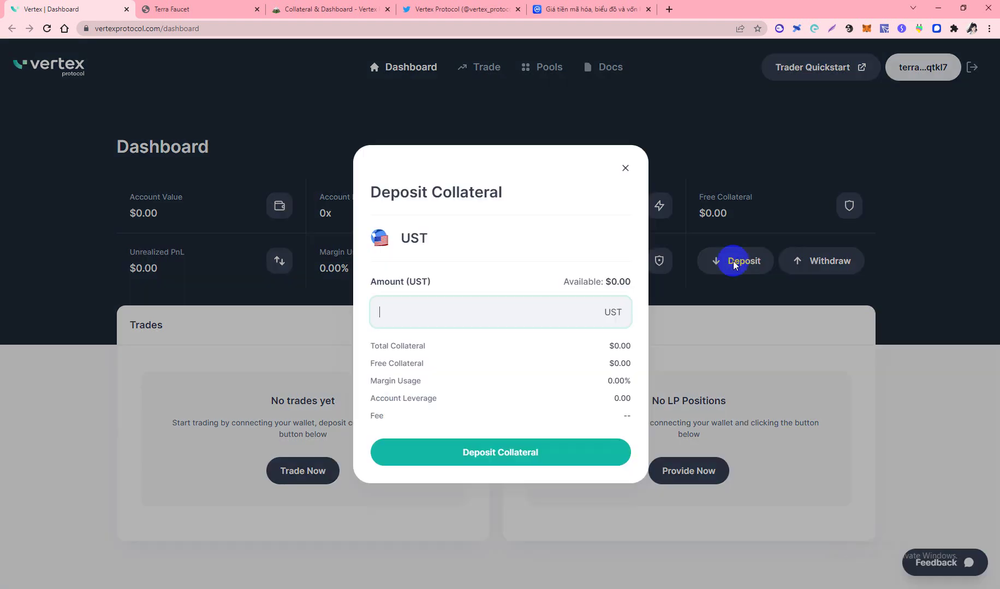
click(420, 240)
drag(403, 241, 481, 252)
click(647, 181)
click(626, 168)
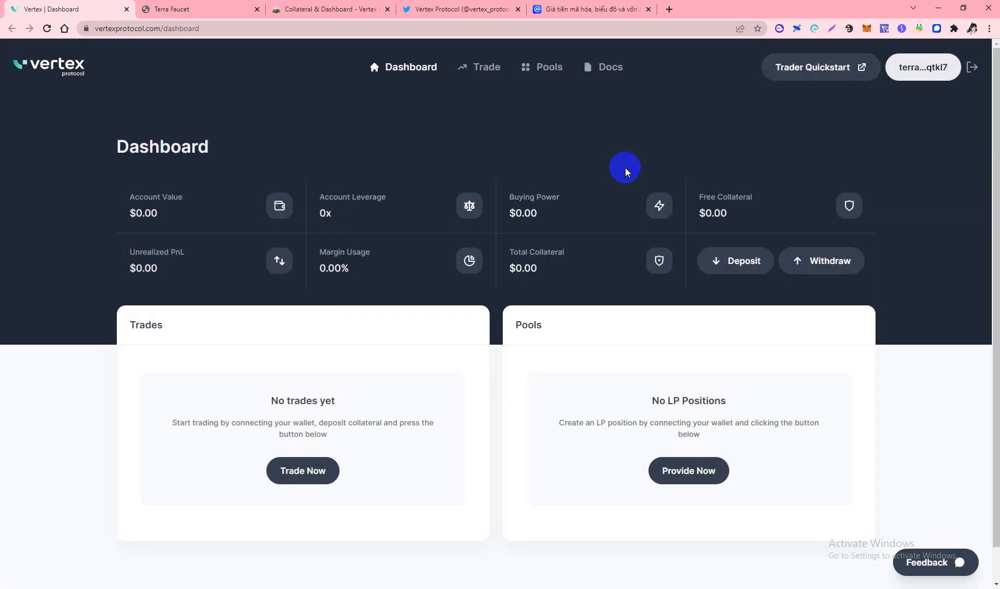
- Set up a swap of 10 Luna to UST in the Terra Station wallet
click(794, 30)
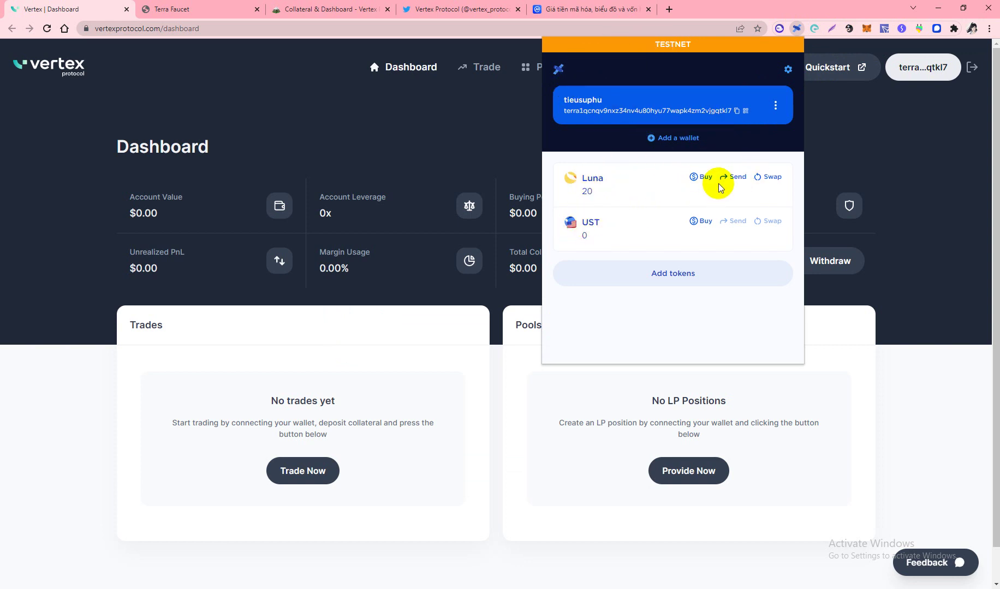
click(771, 177)
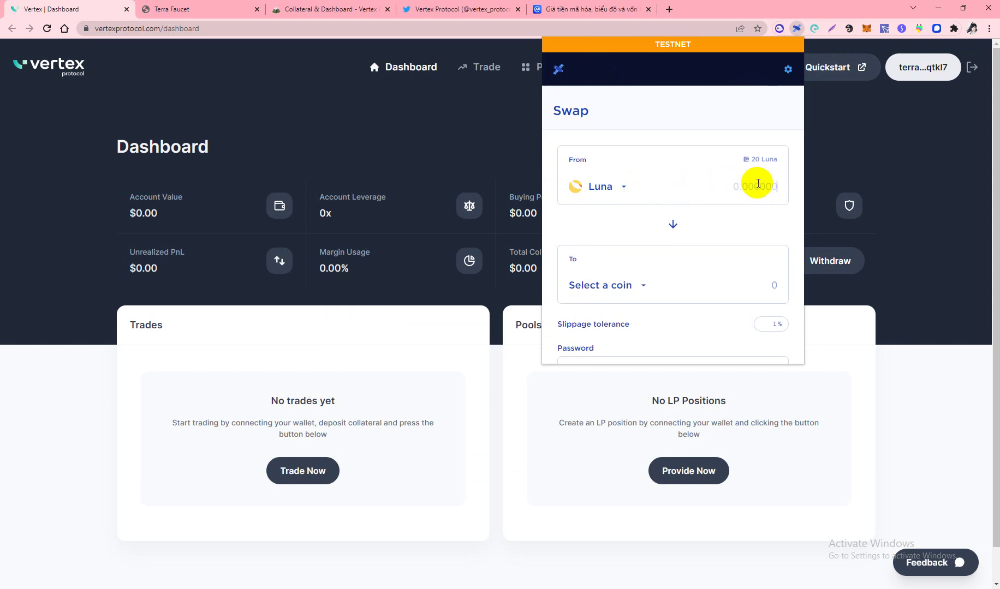
text(10)
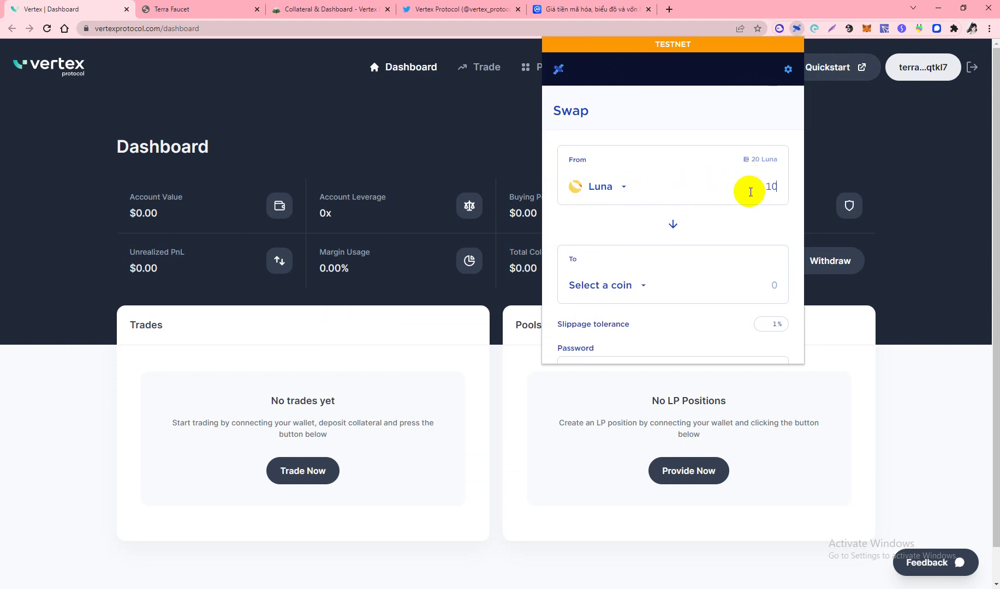
click(654, 283)
scroll(607, 299, down, 2)
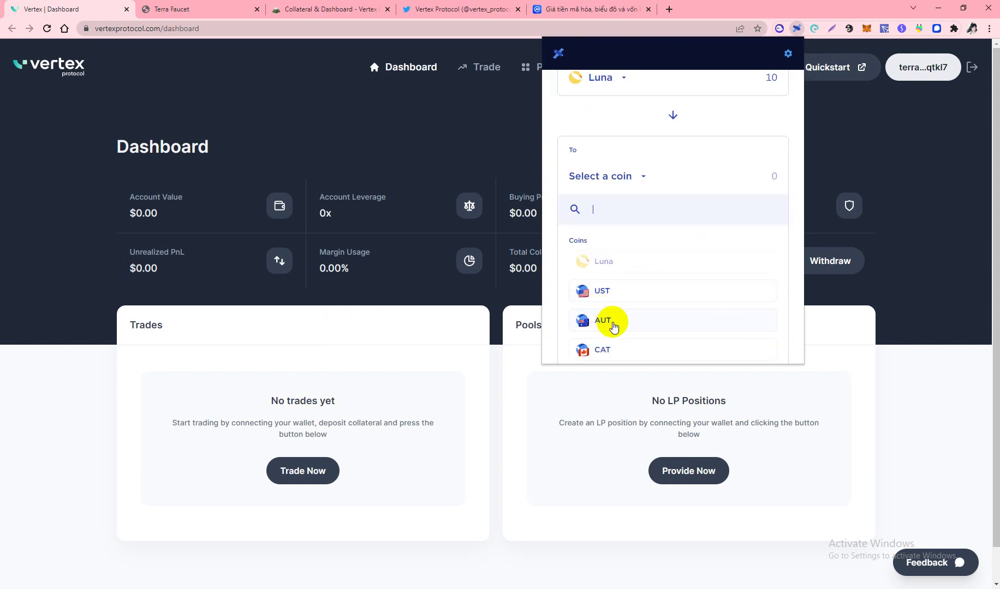
click(614, 302)
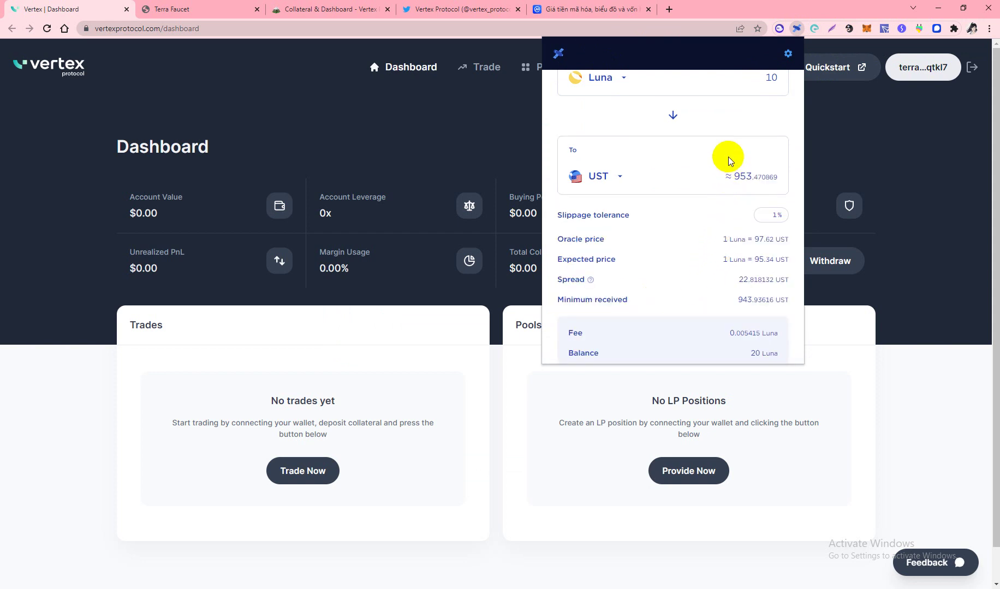
- Enter the wallet password and submit the Luna to UST swap
scroll(731, 194, down, 3)
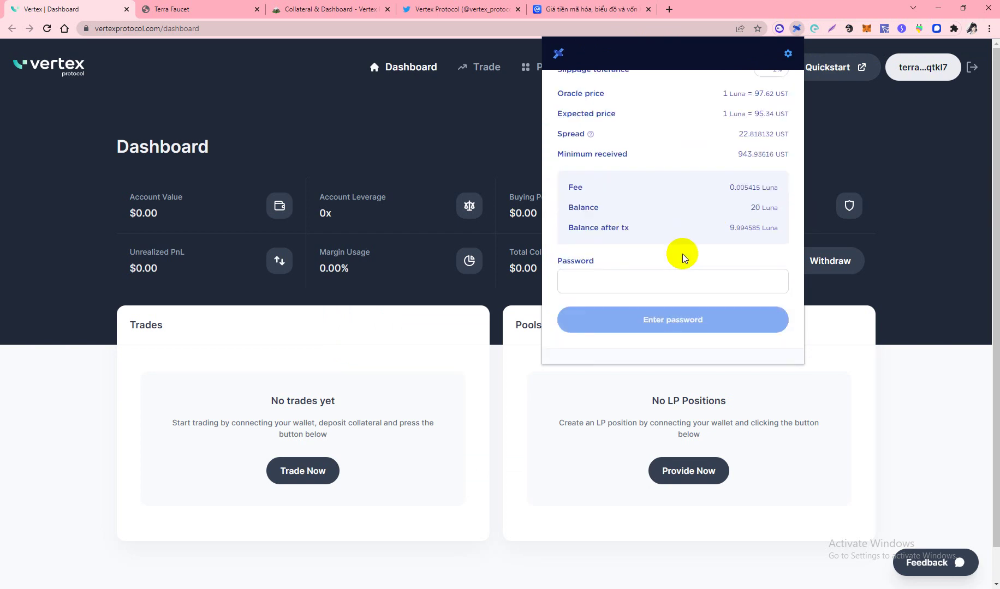
click(636, 287)
text(1)
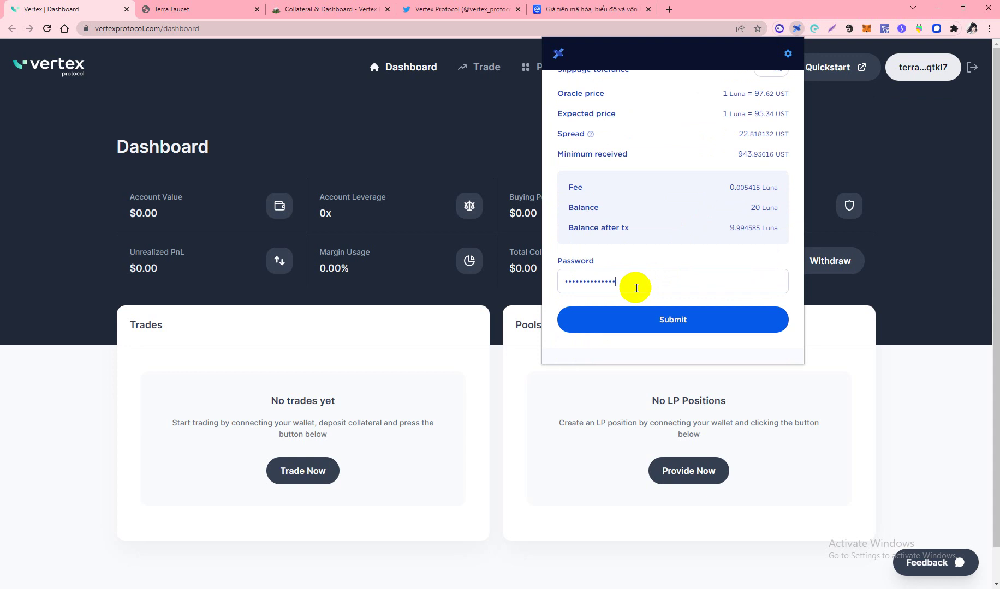
click(649, 307)
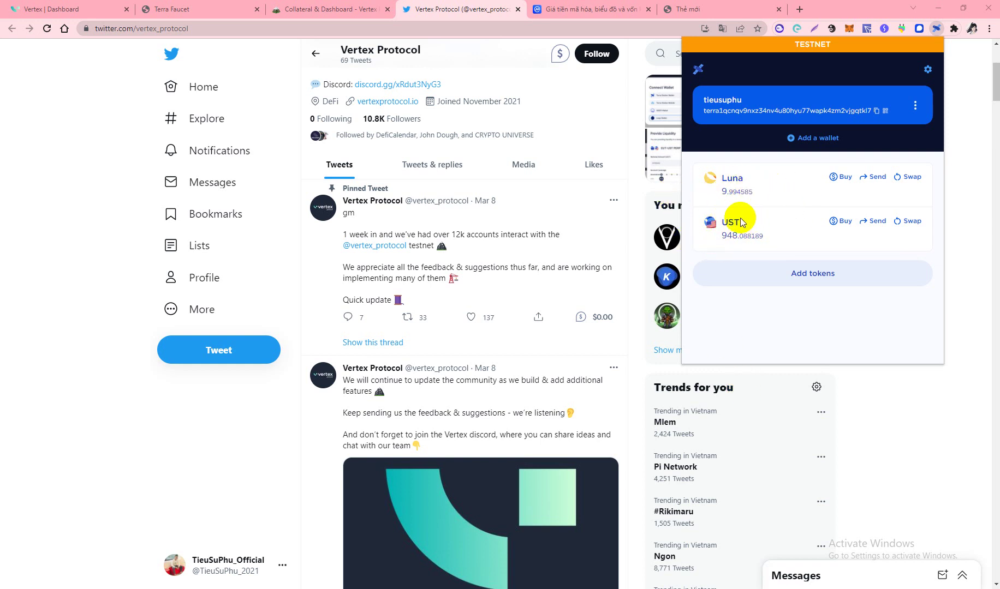
- Submit a collateral deposit of 948 UST on the Vertex dashboard and close the transaction dialog
click(75, 6)
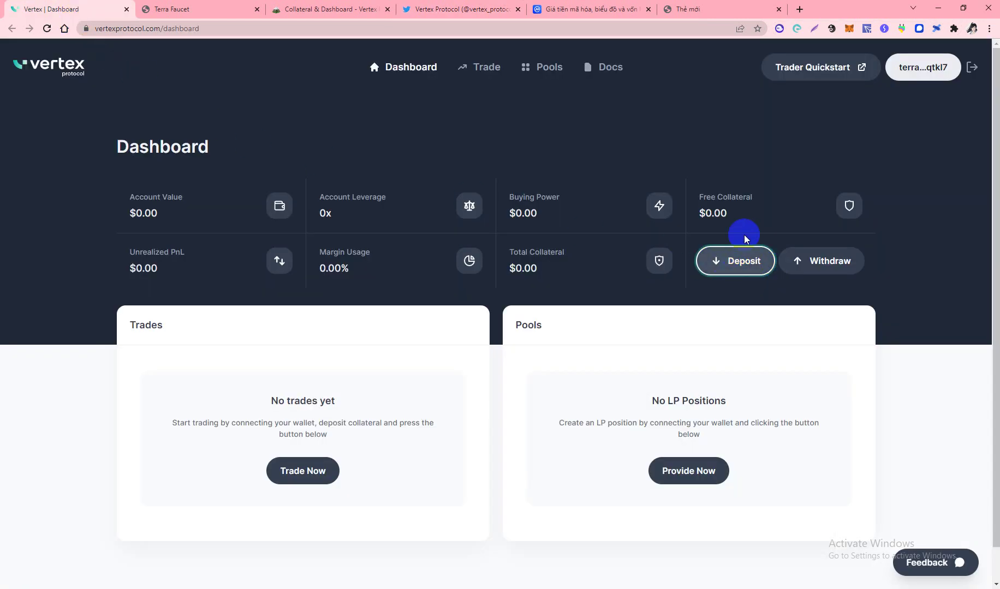
click(713, 264)
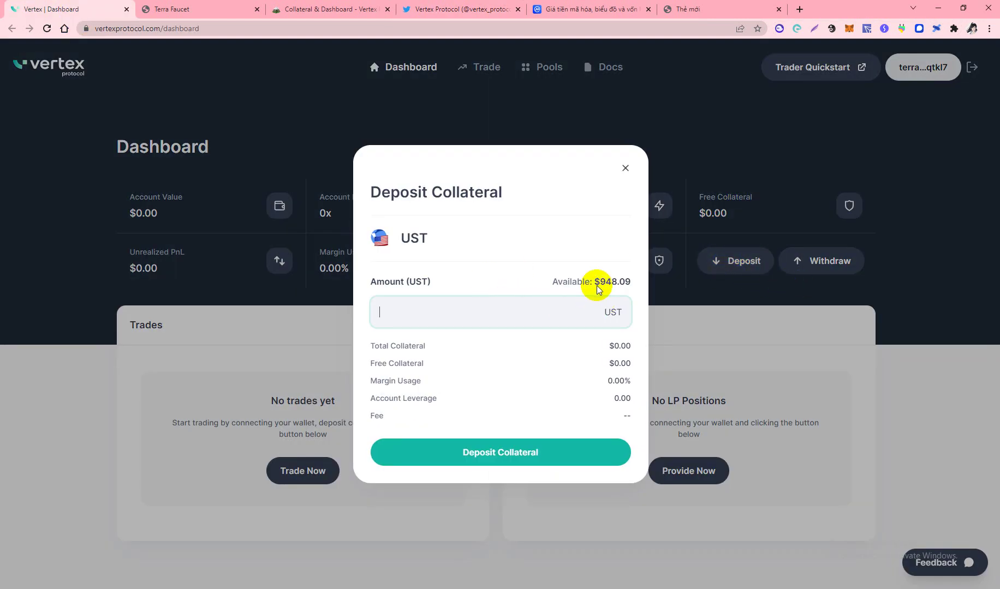
text(948)
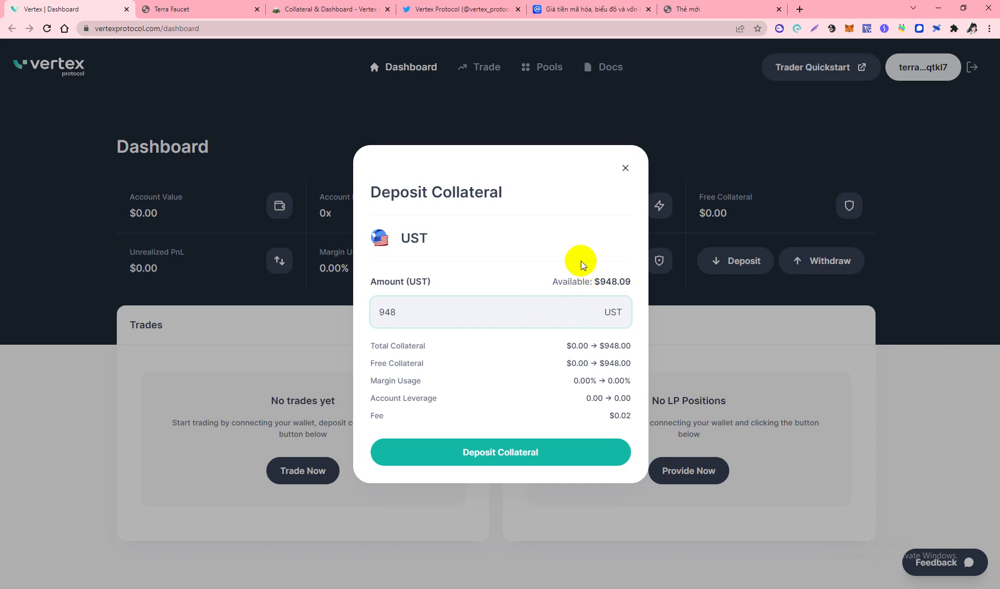
click(528, 454)
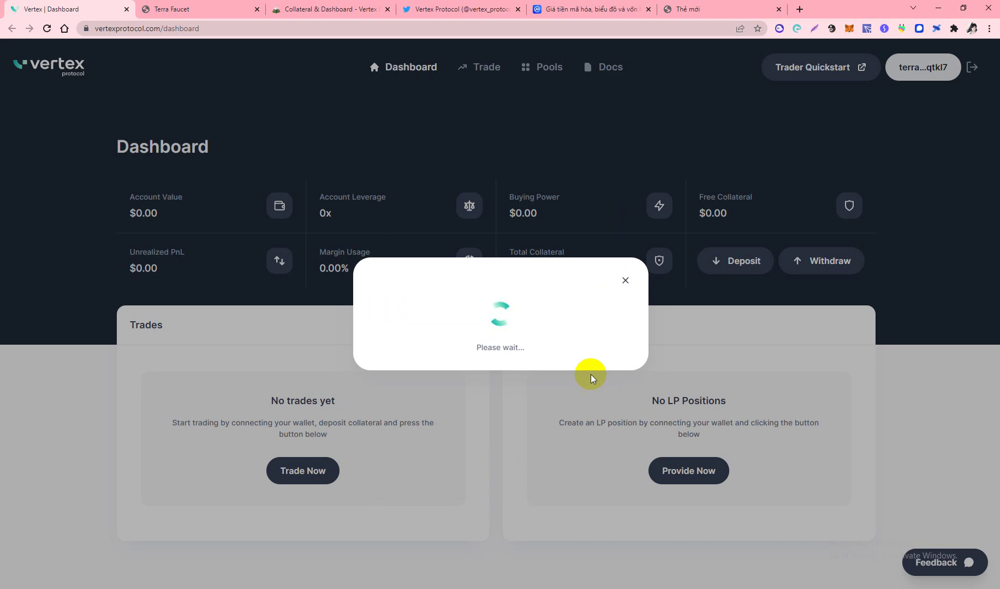
click(315, 199)
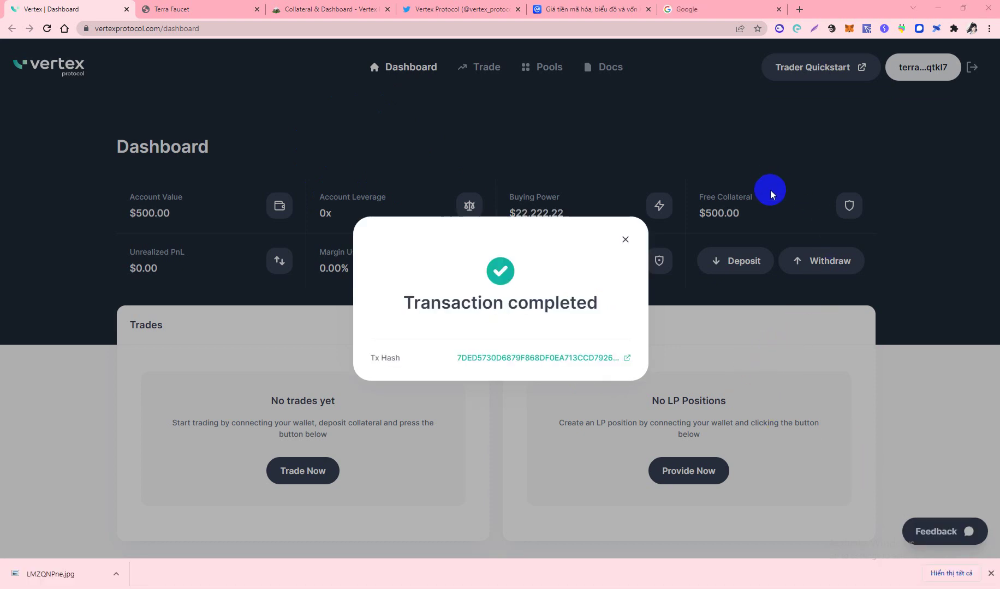
click(990, 572)
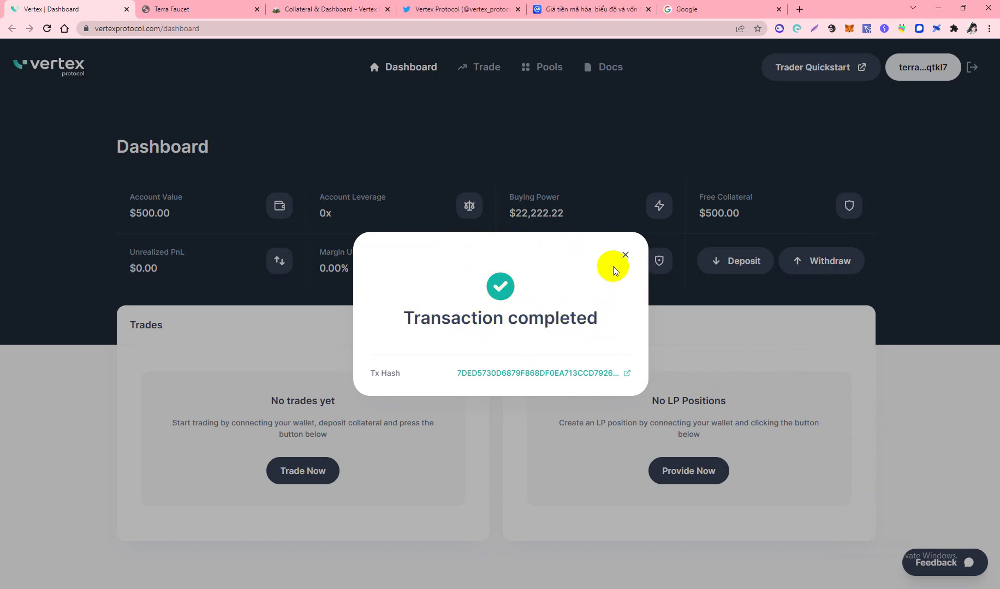
click(625, 255)
- Withdraw 100 UST of collateral, approve it in Terra Station with the wallet password, and close the transaction dialog
click(825, 261)
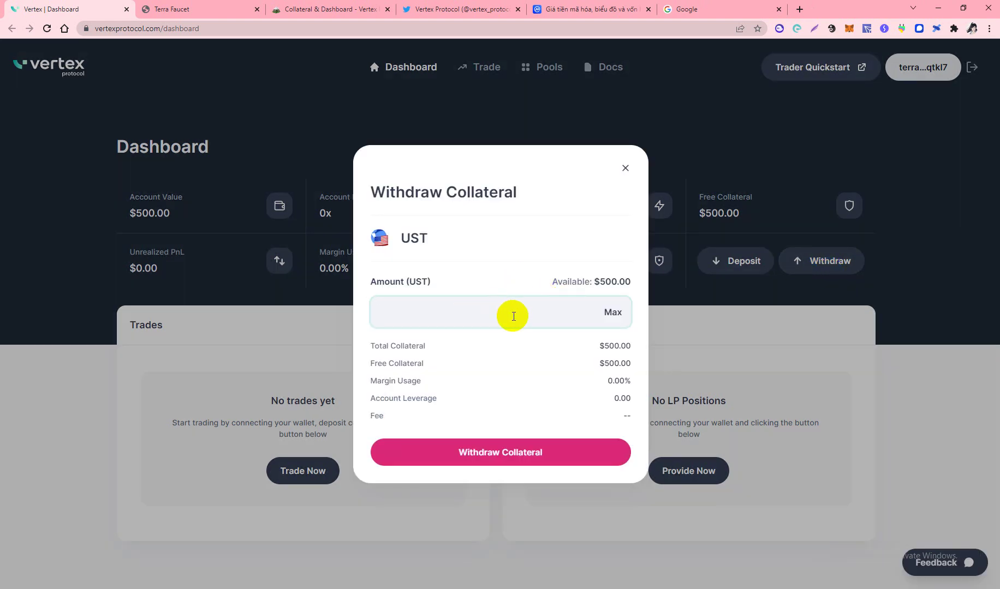
text(100)
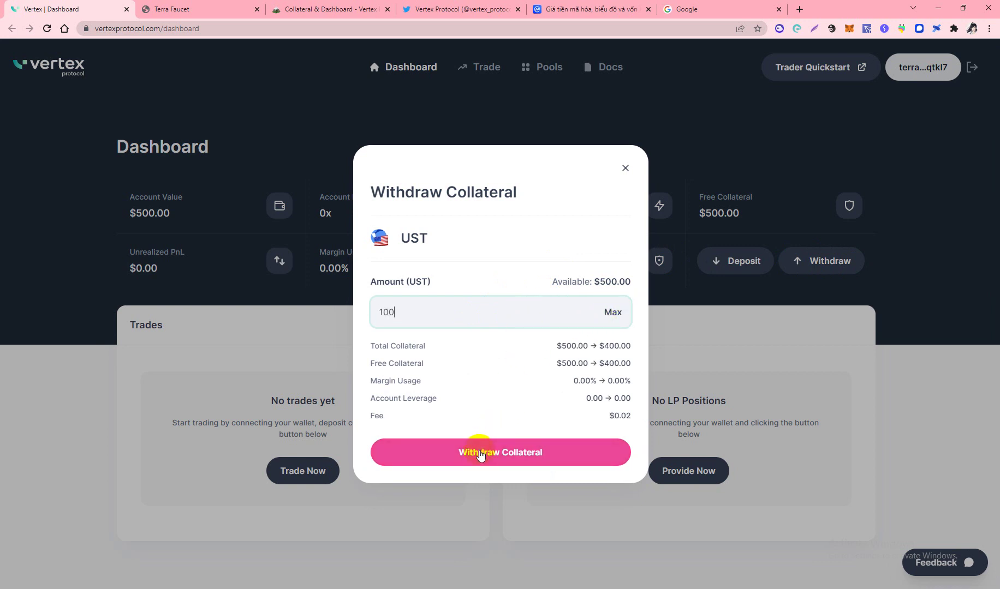
click(480, 452)
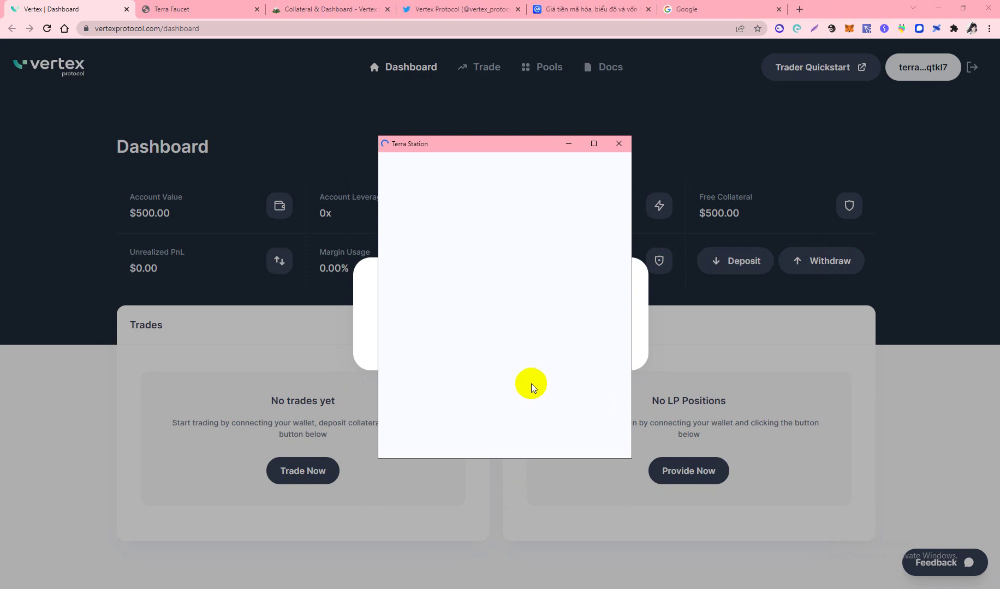
click(408, 376)
key(ctrl+v)
click(546, 428)
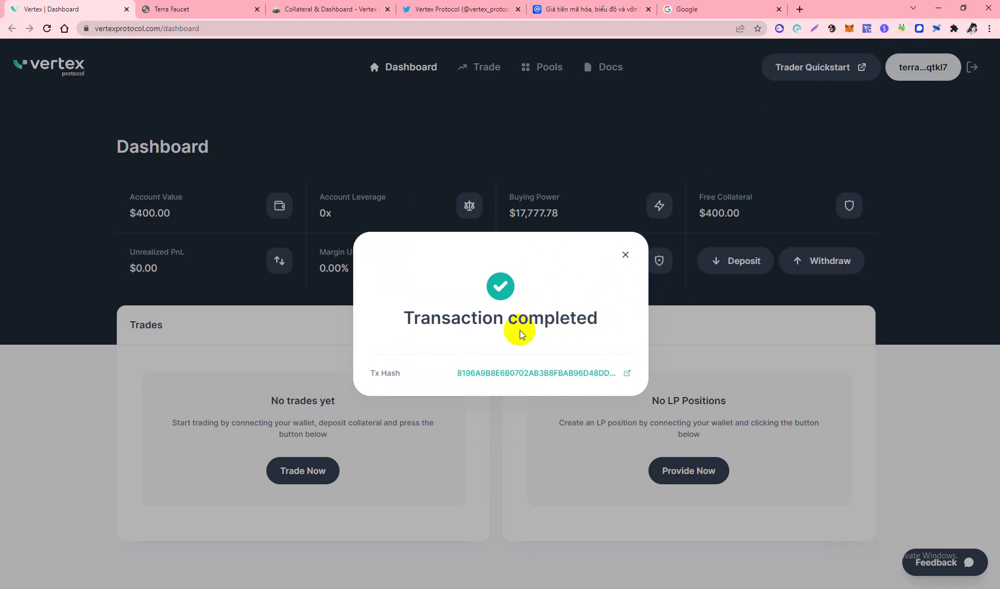
click(624, 256)
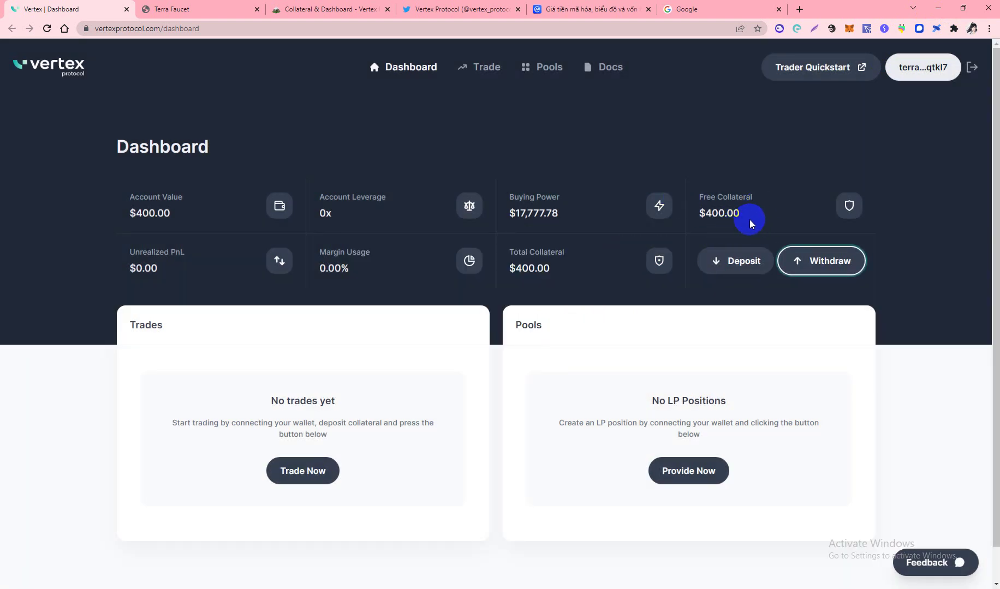
- Open Vertex's trading page for EUT-UST PERP and set the long order's account leverage to 40.0x
click(478, 67)
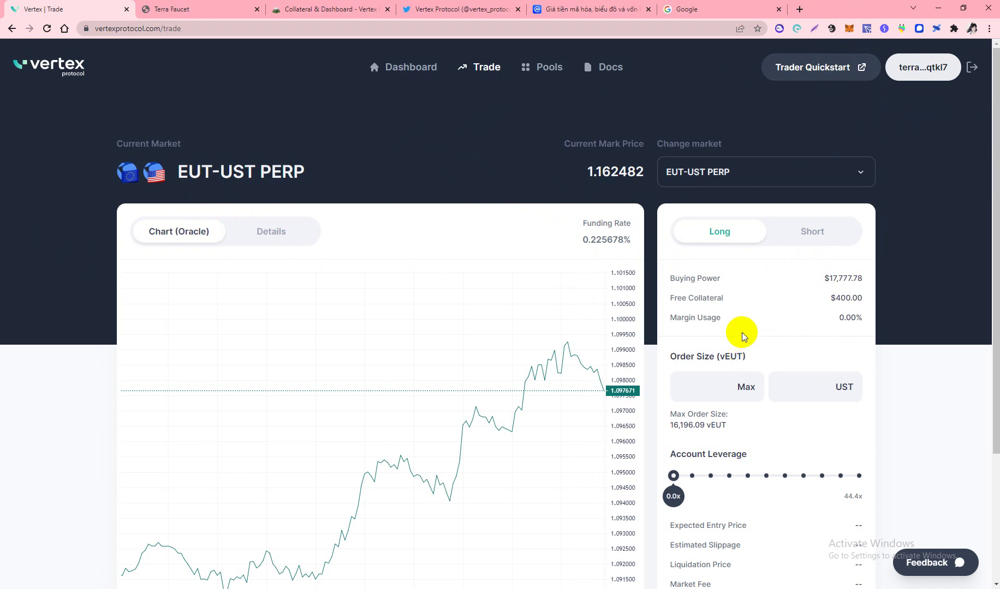
scroll(741, 333, down, 2)
scroll(759, 358, up, 2)
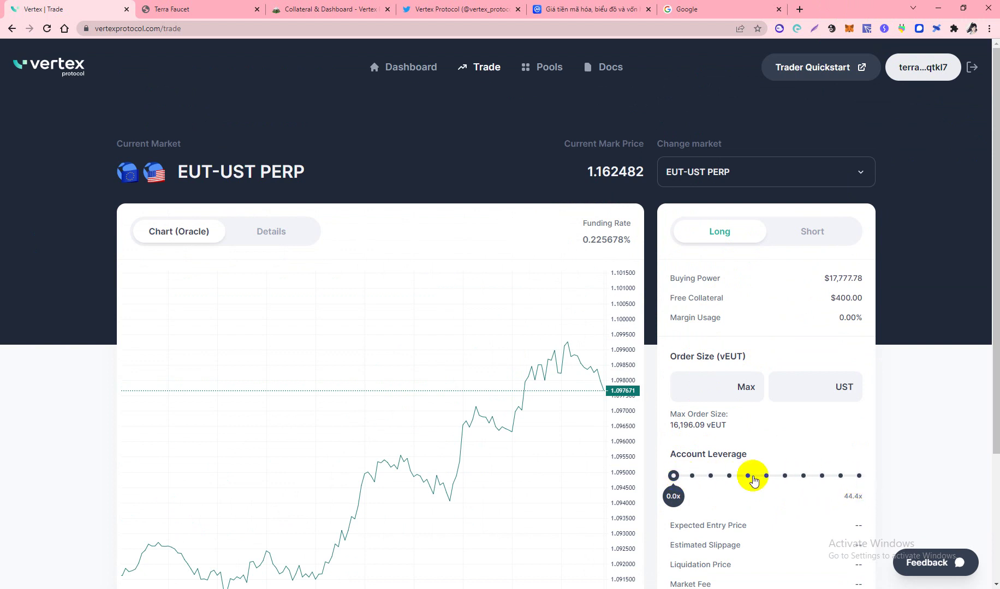
click(840, 477)
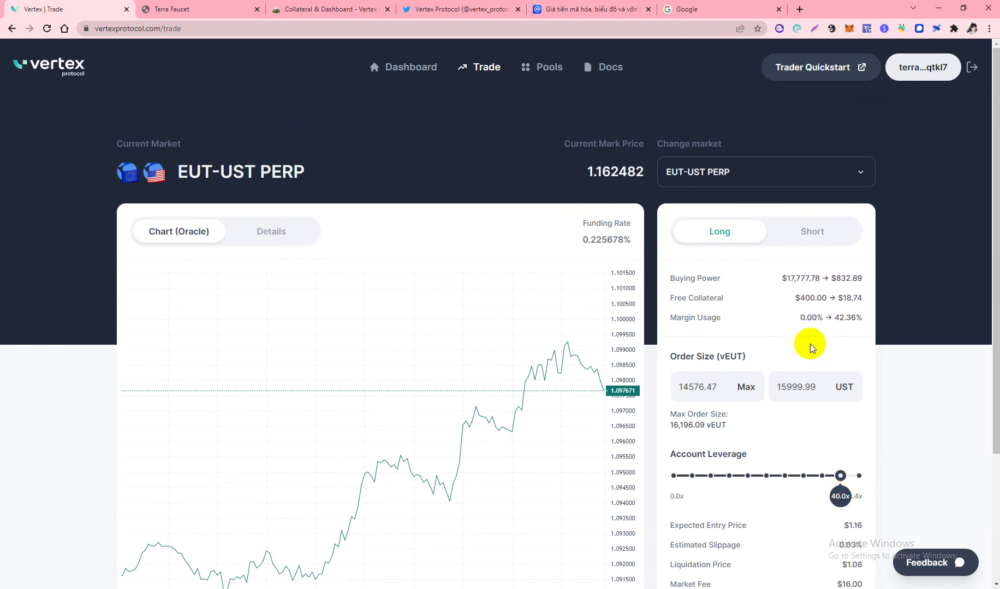
- Replace the long order size with 100 vEUT
click(713, 387)
double_click(721, 385)
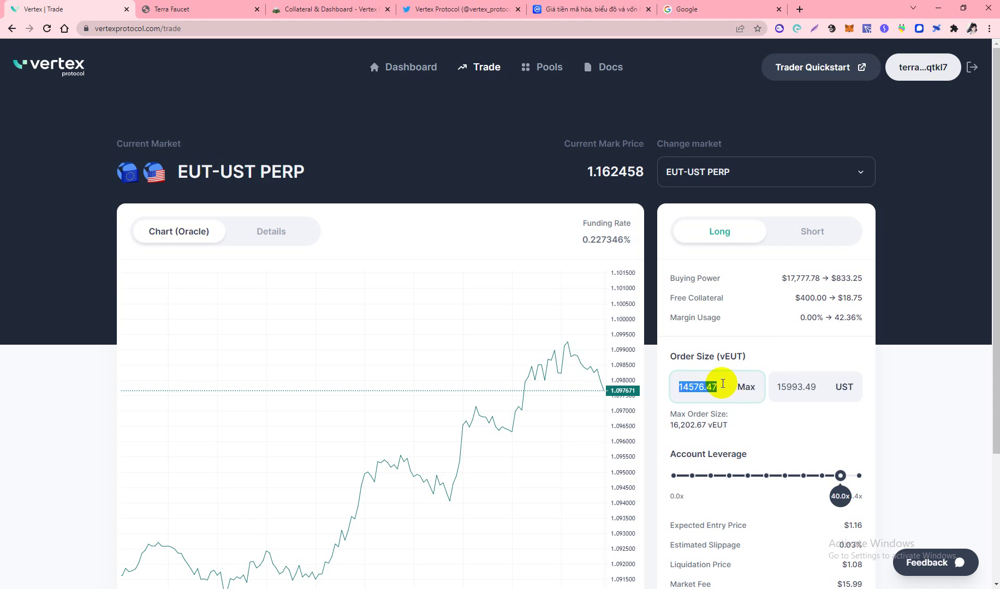
key(BackSpace)
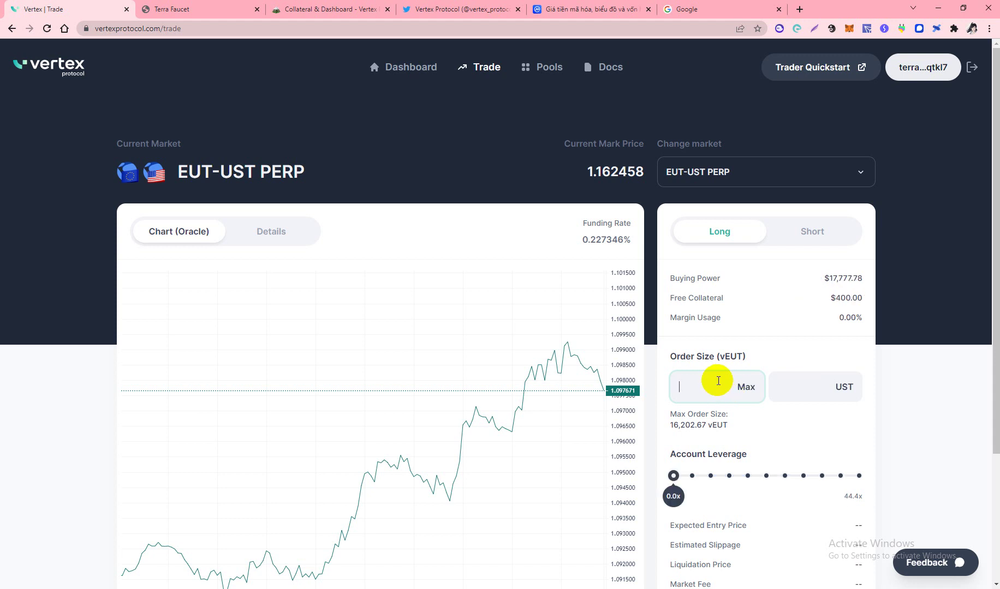
text(100)
scroll(718, 382, down, 3)
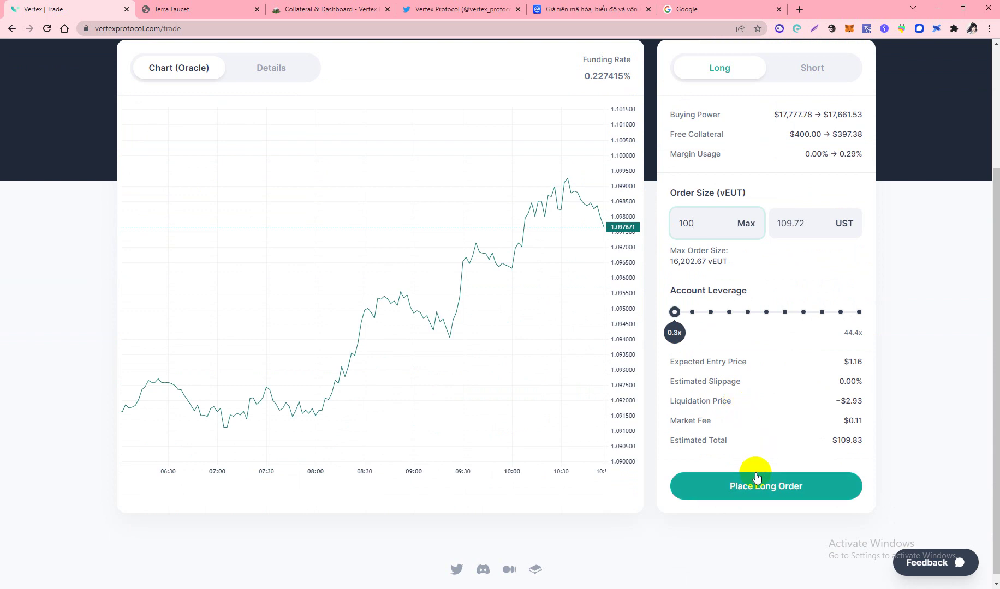
- Try to place the EUT-UST PERP long order at 40.0x account leverage and dismiss the result dialog
click(840, 311)
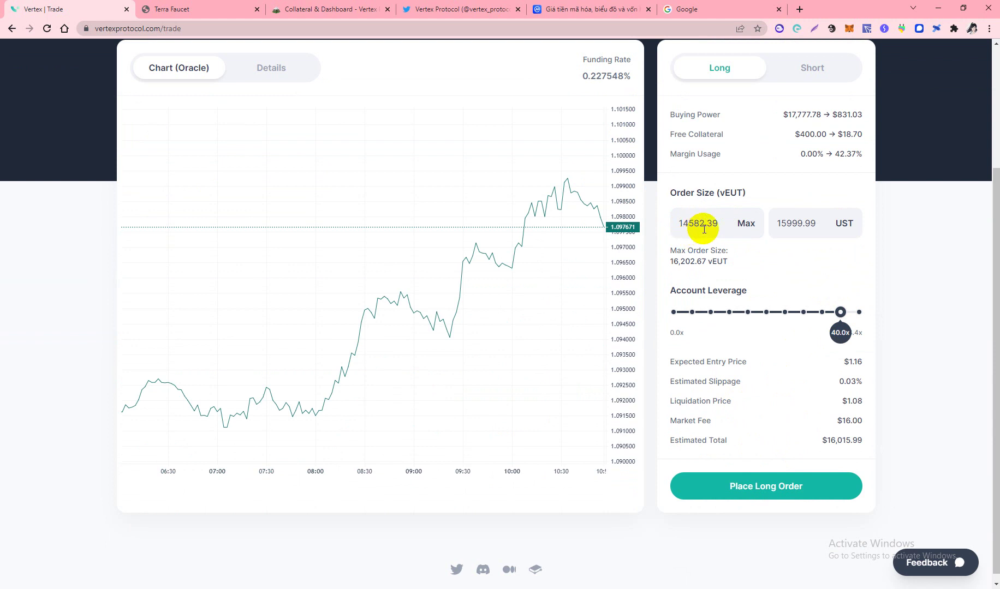
click(771, 485)
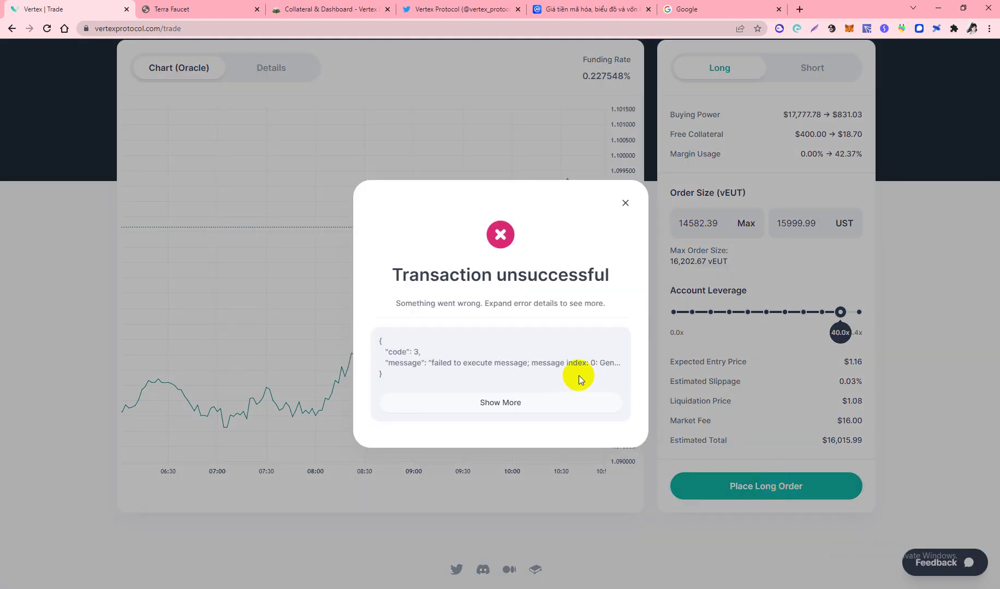
click(624, 202)
scroll(647, 277, up, 2)
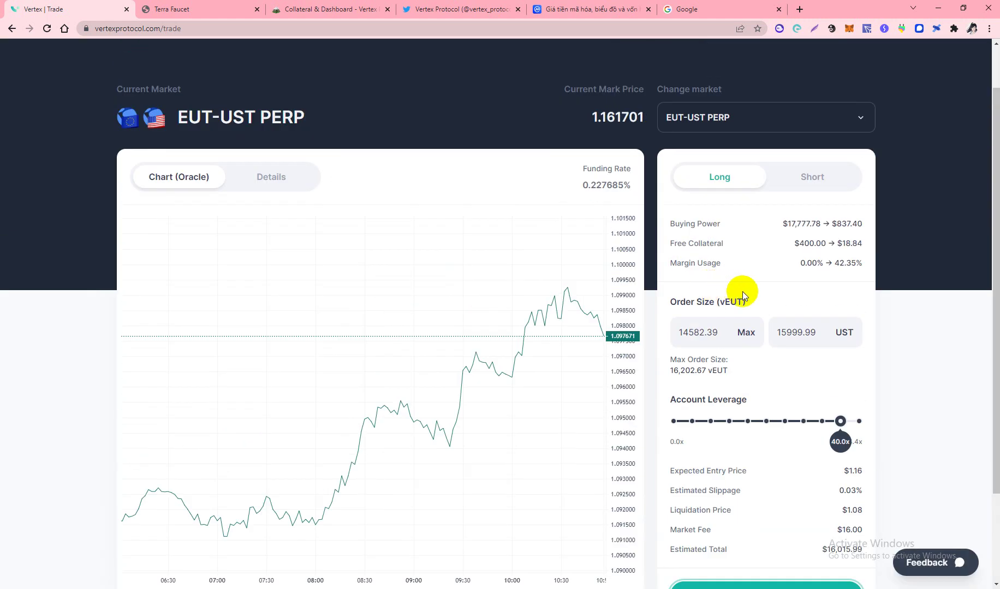
- Try to place the long order again with the size trimmed to 14582 vEUT, expand the error details, and close the dialog
click(710, 331)
key(BackSpace)
key(BackSpace)
scroll(748, 376, down, 2)
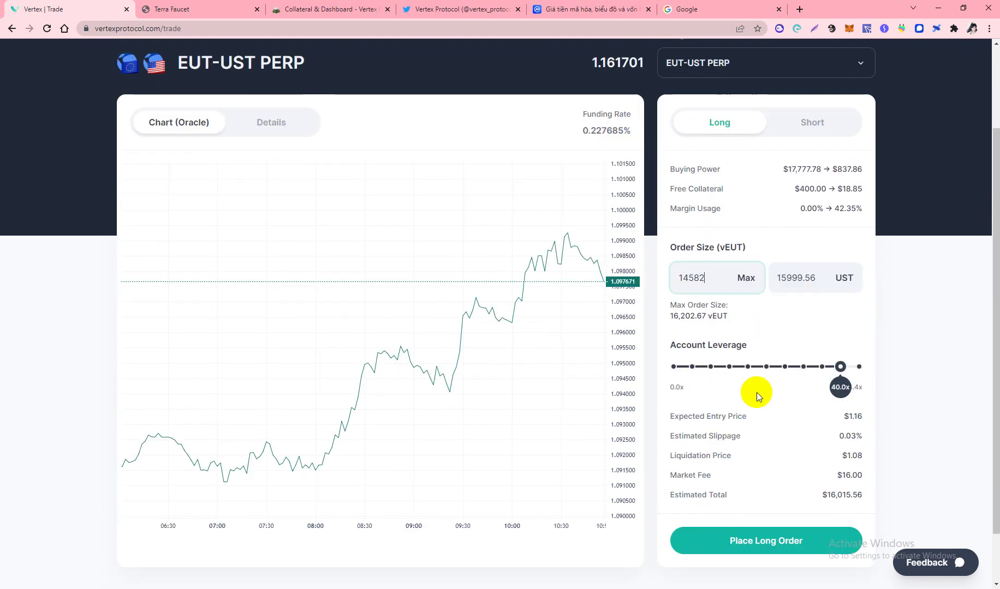
click(749, 484)
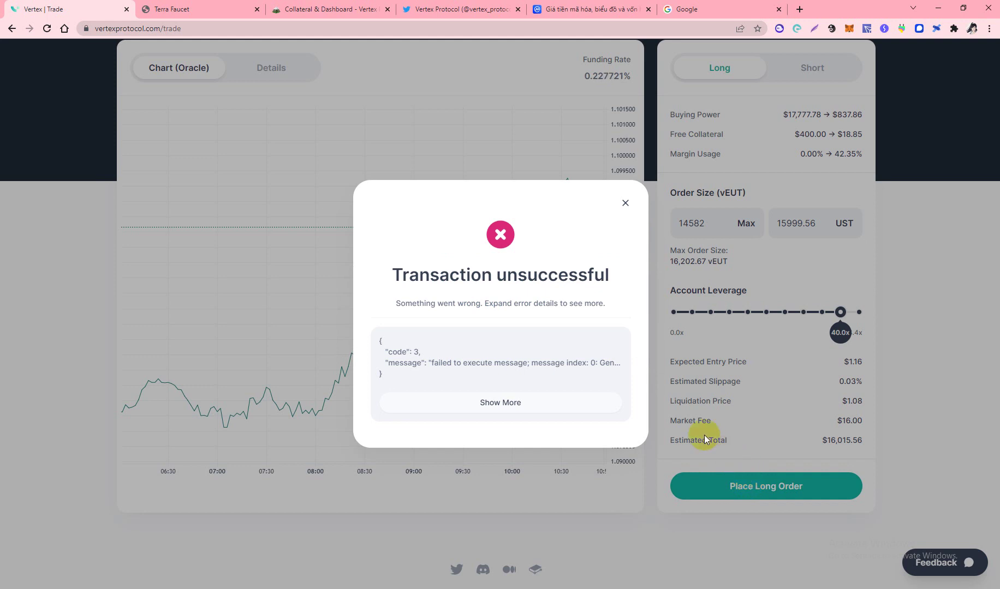
click(496, 404)
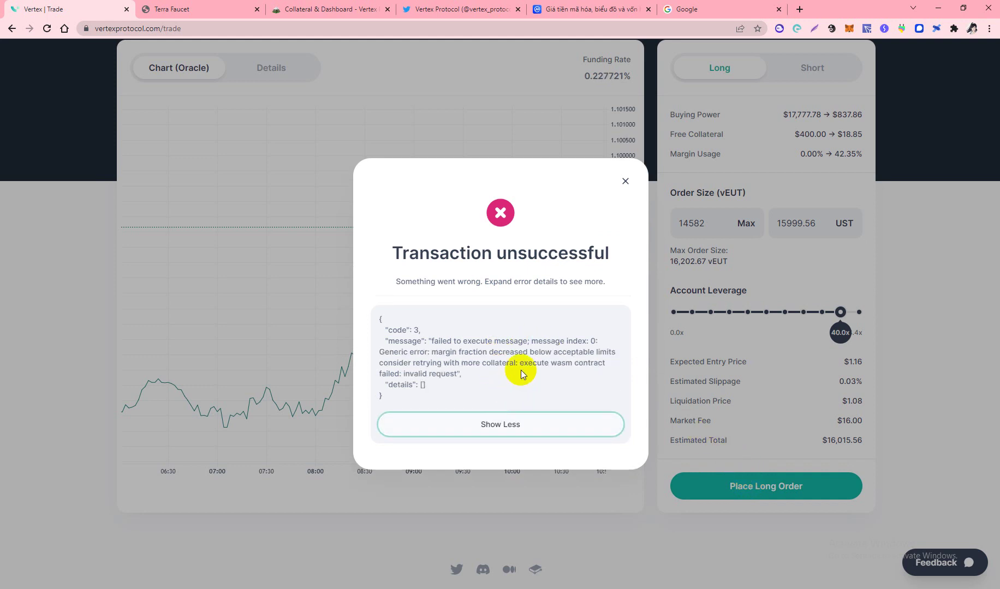
click(627, 189)
scroll(633, 210, up, 3)
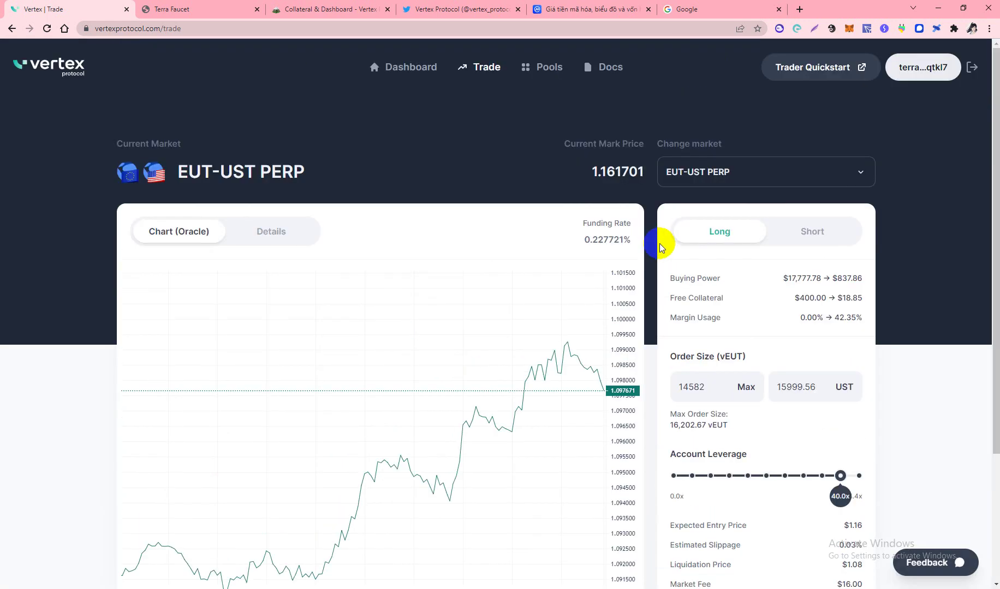
- Switch the market to CHT-UST PERP and back to EUT-UST PERP
click(712, 172)
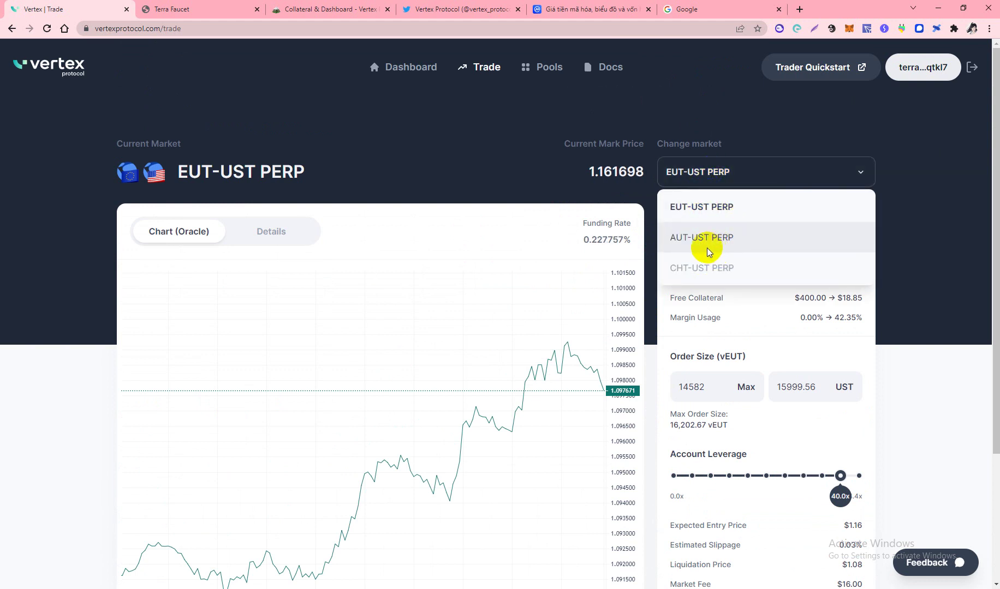
click(688, 267)
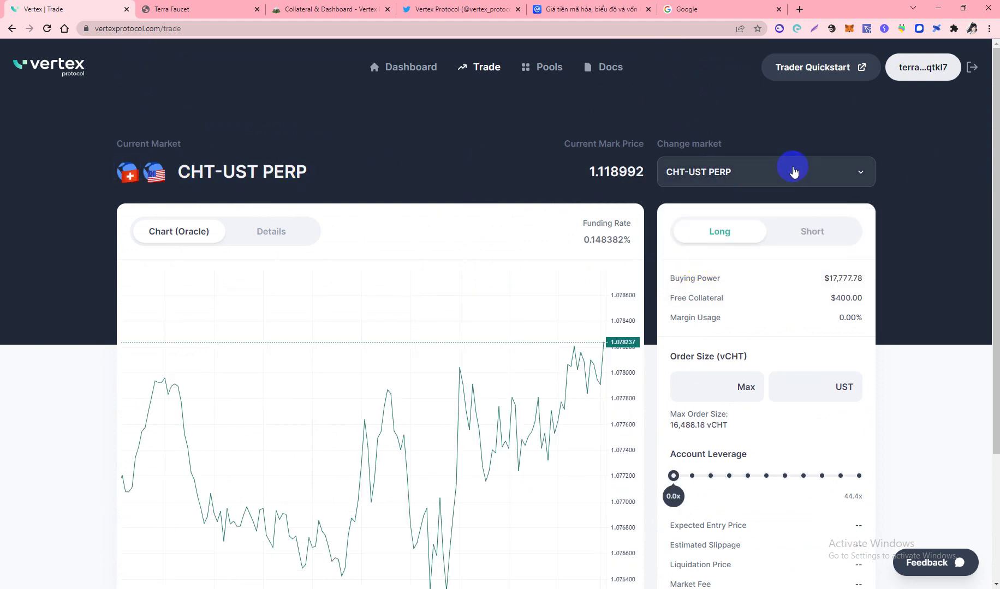
click(770, 172)
click(698, 208)
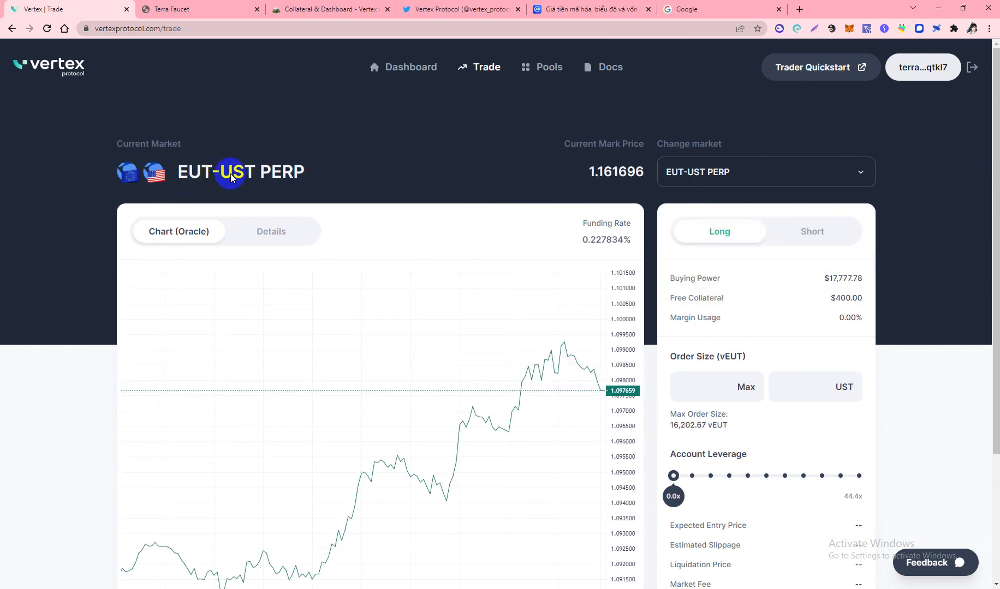
- Try the maximum 44.4x account leverage on the long order, and replace the order size with 500 vEUT
scroll(524, 210, down, 2)
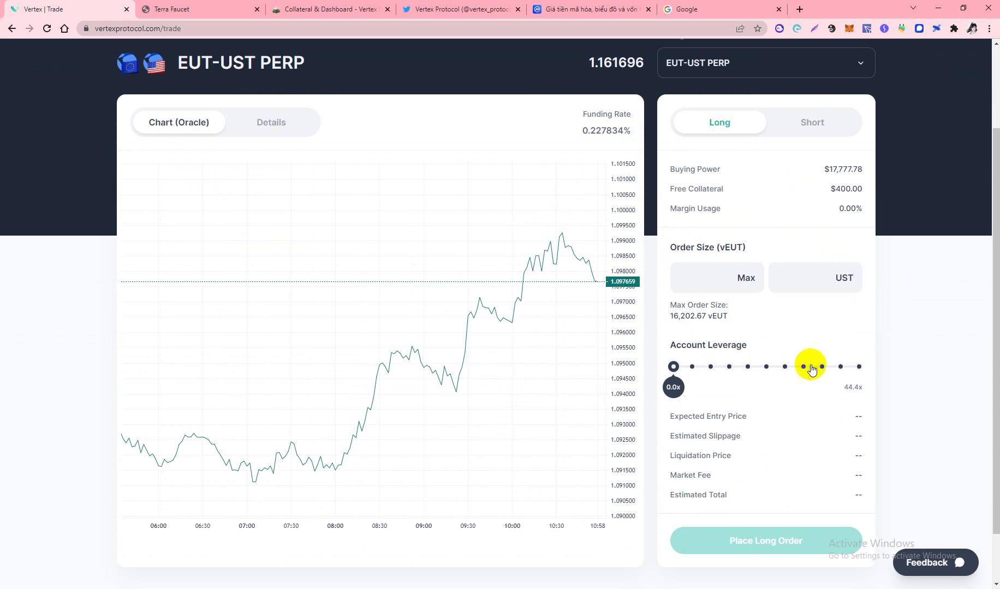
click(859, 367)
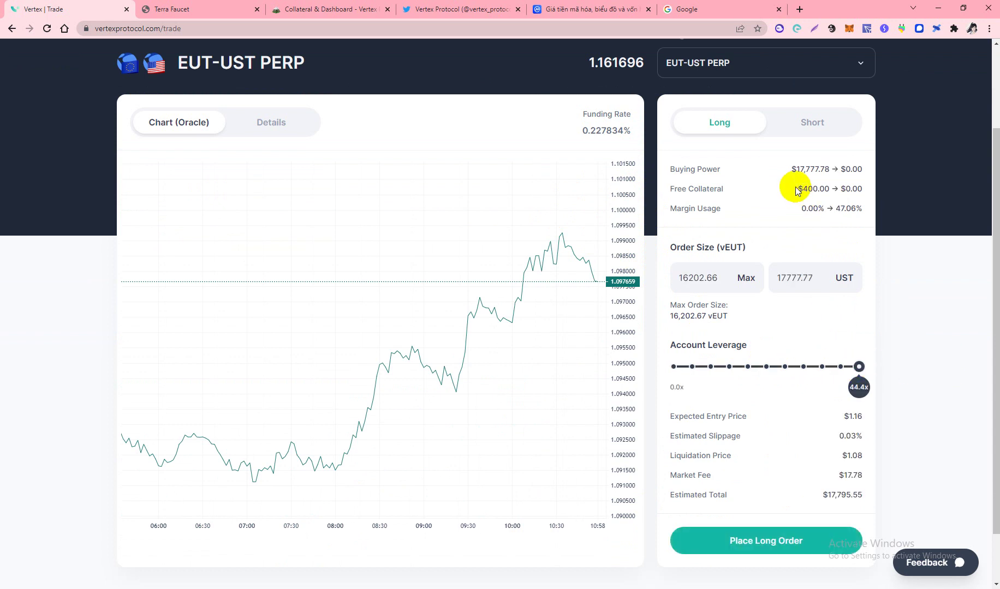
scroll(802, 223, up, 2)
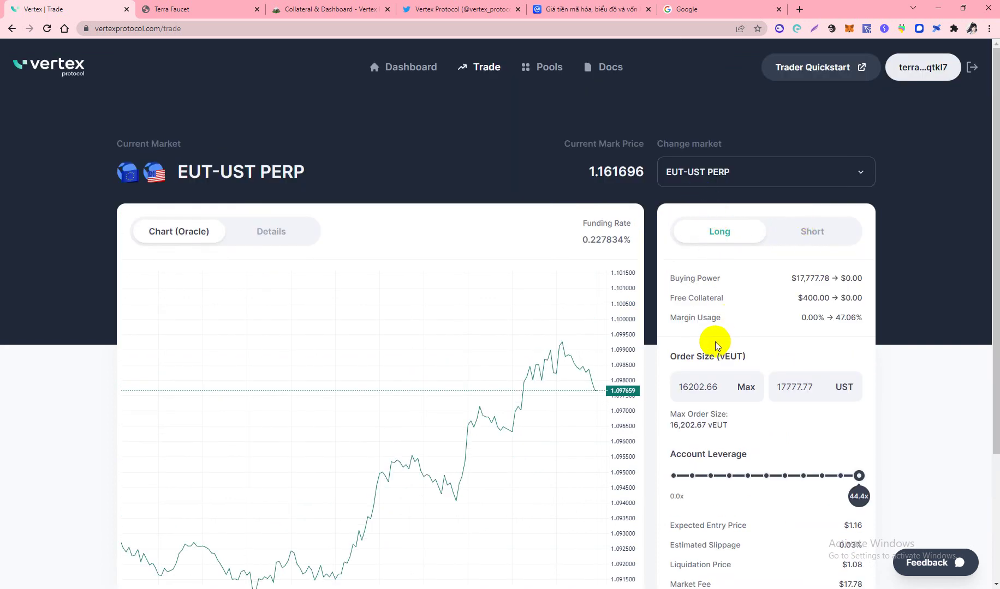
double_click(719, 388)
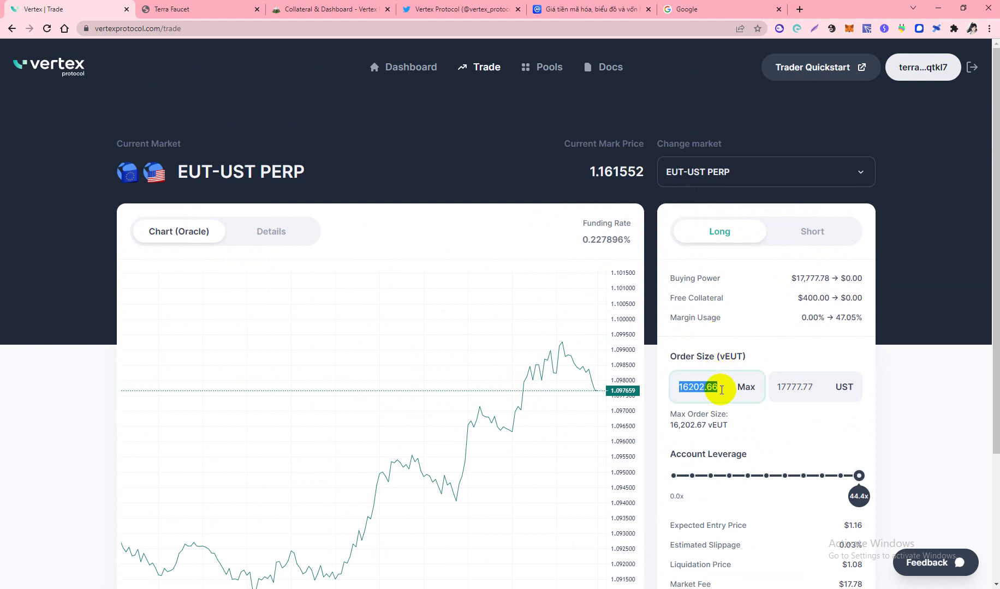
text(500)
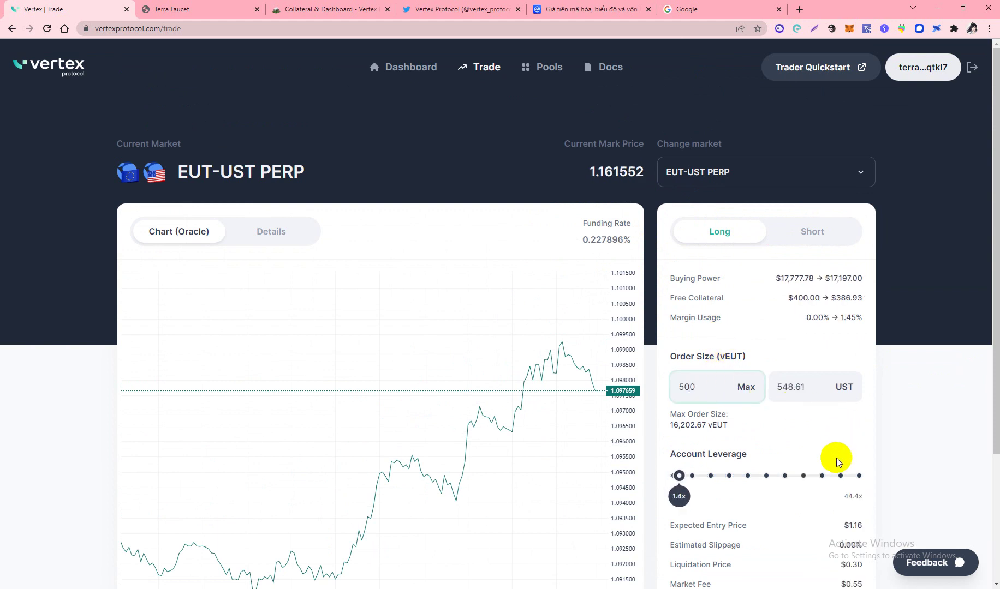
- Set the account leverage back to 40.0x, try to place the long EUT-UST PERP order, and dismiss the result dialog
click(840, 476)
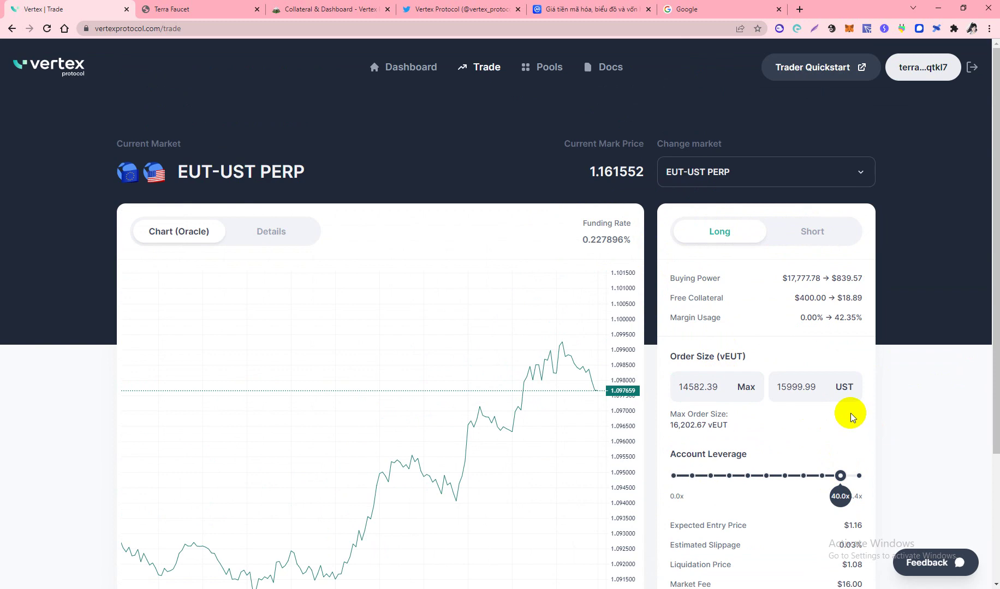
scroll(807, 431, down, 3)
click(761, 477)
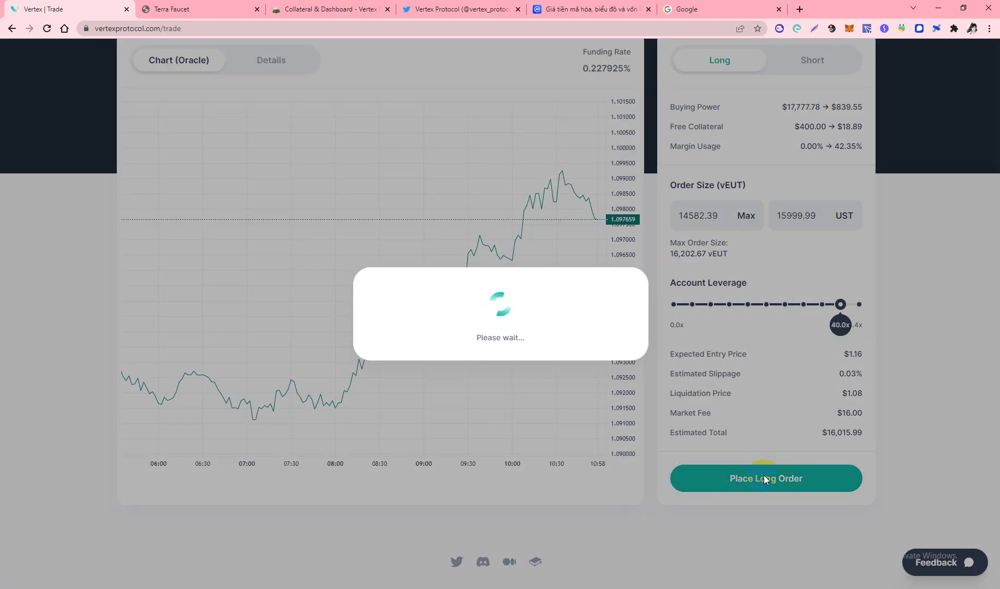
click(625, 203)
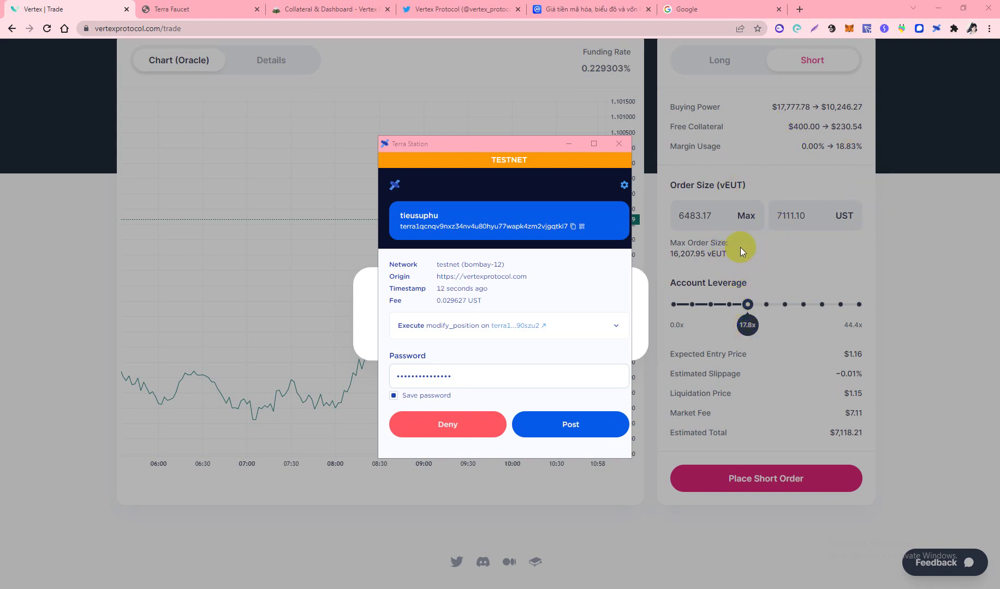
- Post the 6483.17 vEUT short order on EUT-UST PERP from the Terra Station wallet, and dismiss the result dialog
click(569, 424)
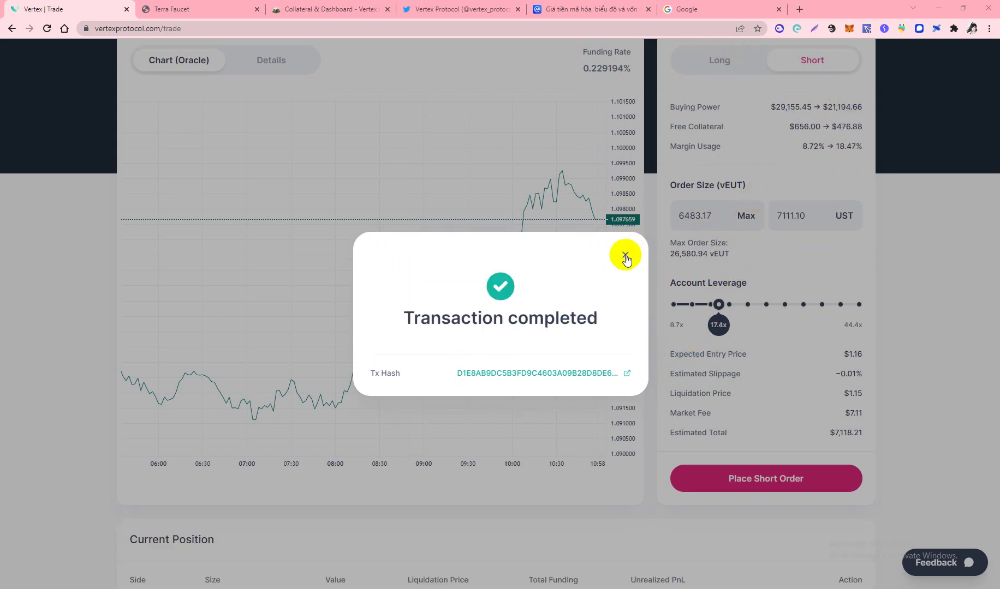
click(626, 256)
- Examine the short position's unrealized PnL under Current Position and compare it with the account leverage and order details
scroll(770, 304, down, 3)
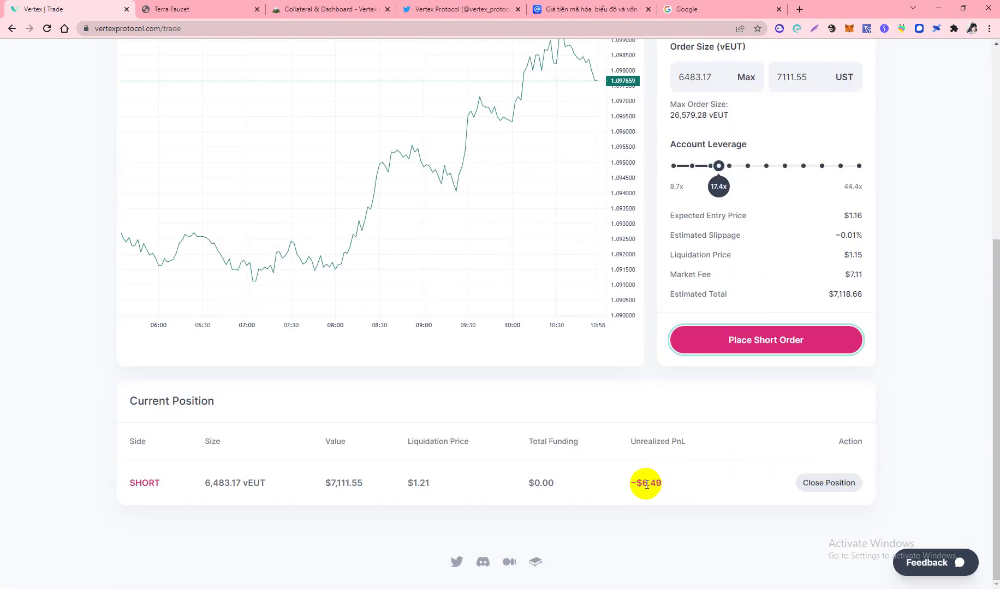
drag(634, 478, 670, 485)
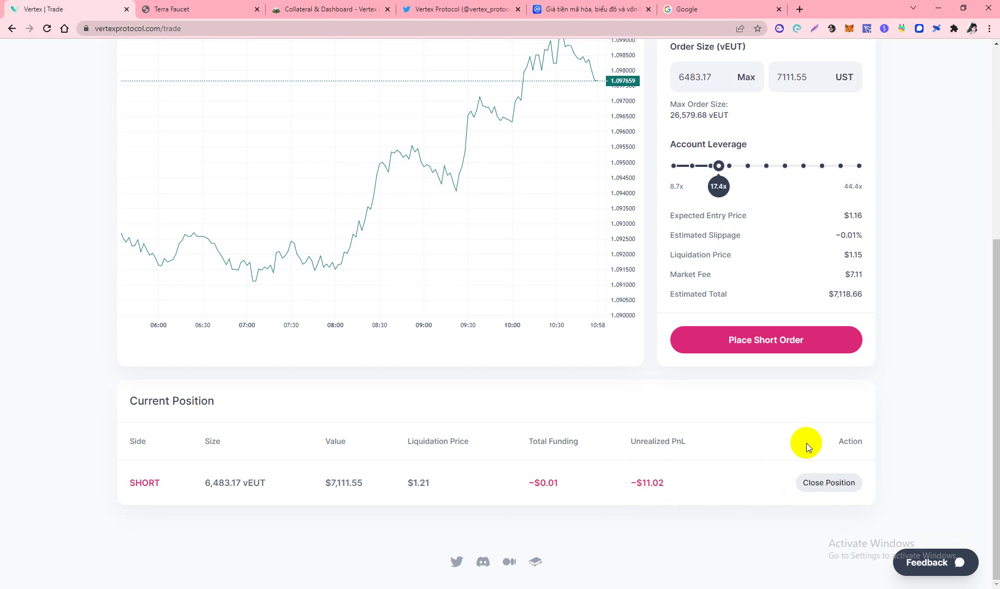
scroll(747, 458, up, 5)
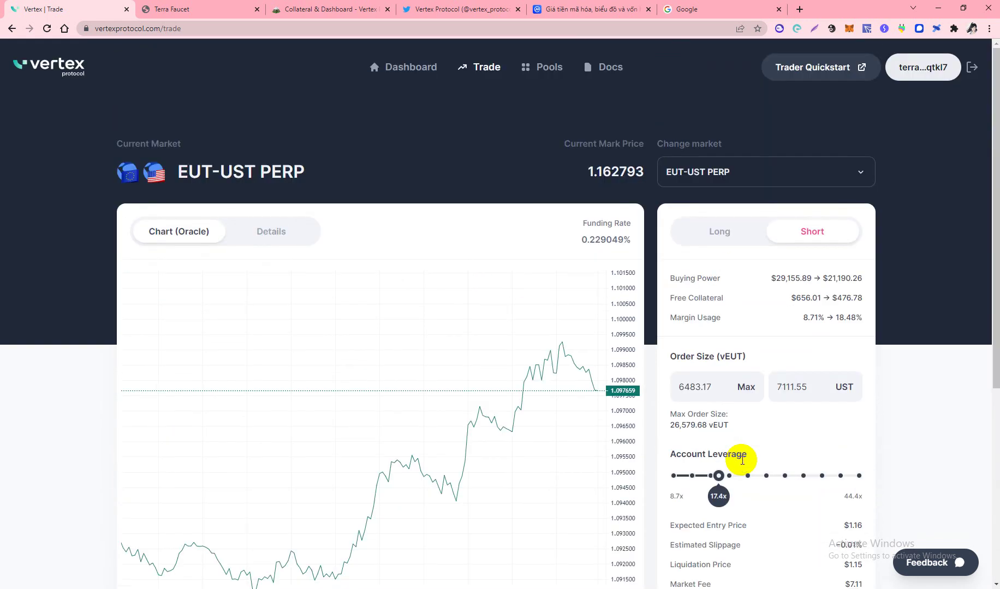
scroll(742, 464, down, 5)
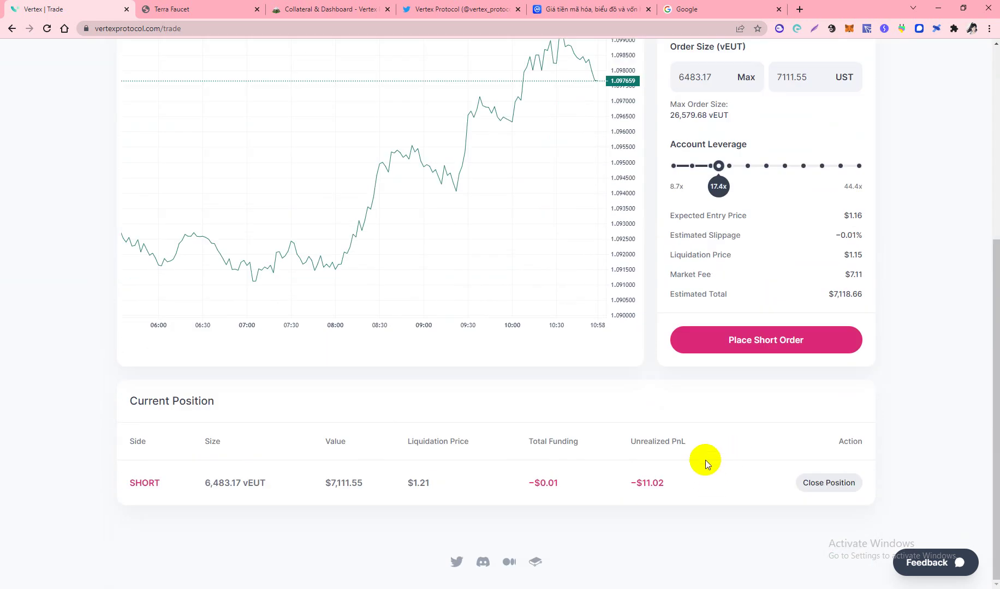
scroll(672, 443, up, 5)
scroll(681, 431, down, 5)
scroll(675, 489, up, 5)
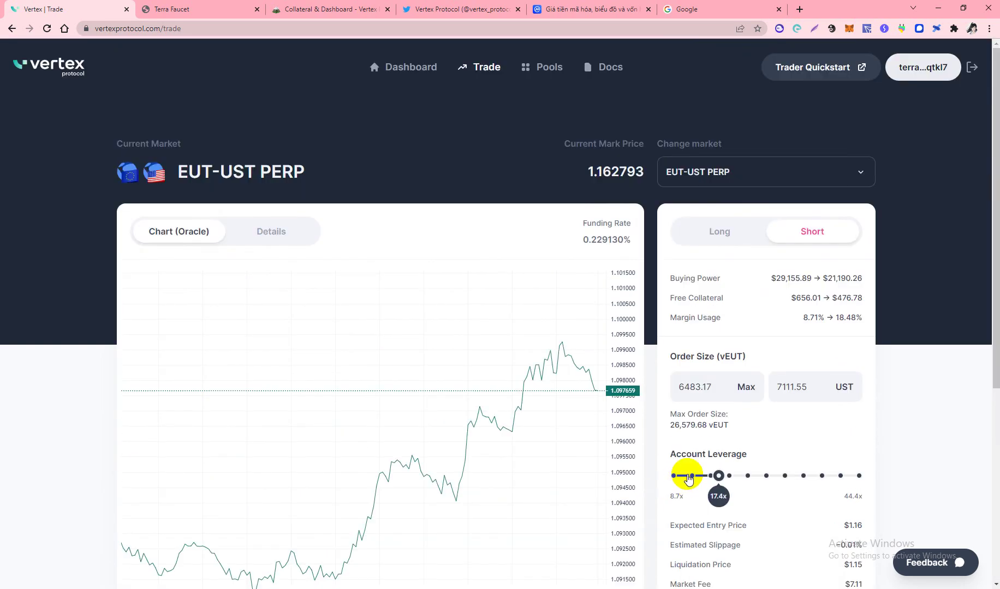
scroll(851, 328, down, 5)
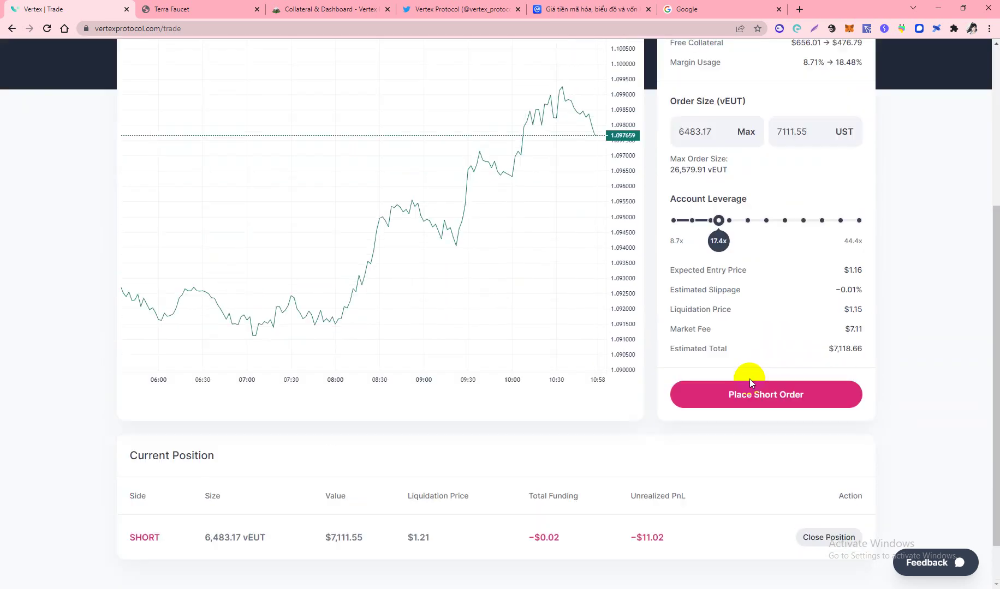
scroll(750, 380, up, 5)
- Provide 100 UST of liquidity to the AUT-UST PERP pool, post the transaction from the wallet, and dismiss the result dialog
click(553, 67)
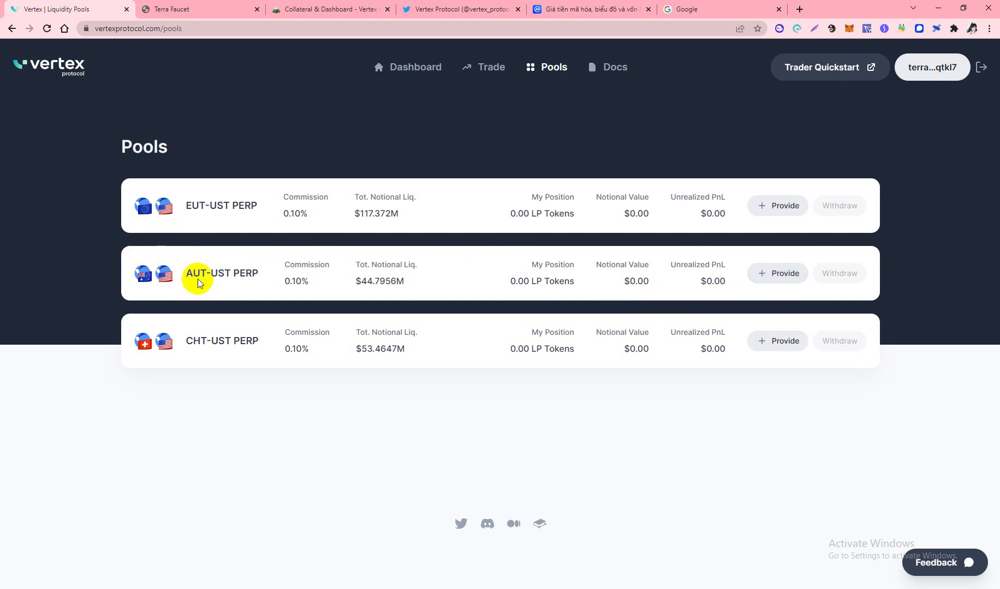
click(774, 277)
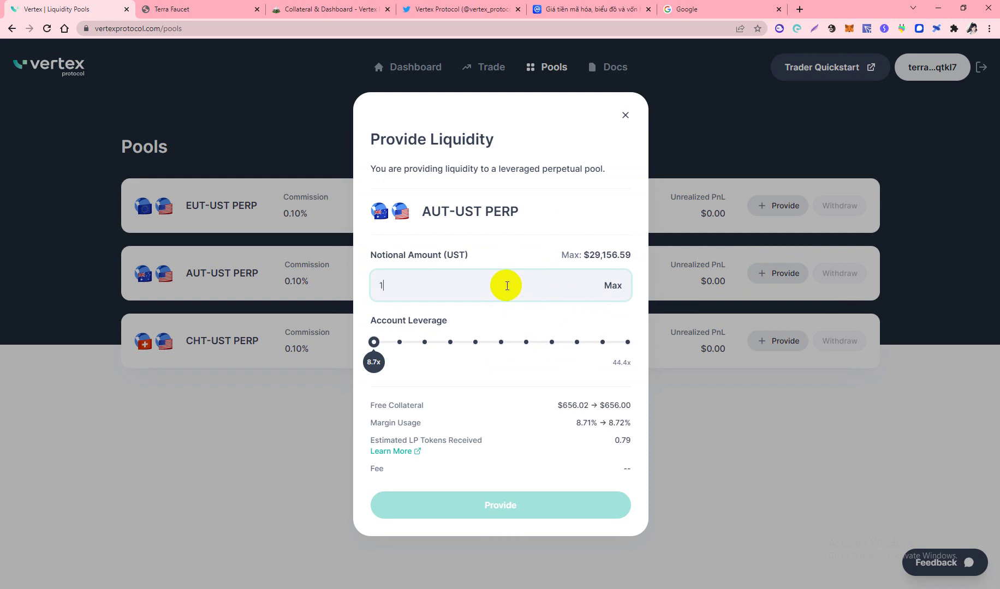
text(100)
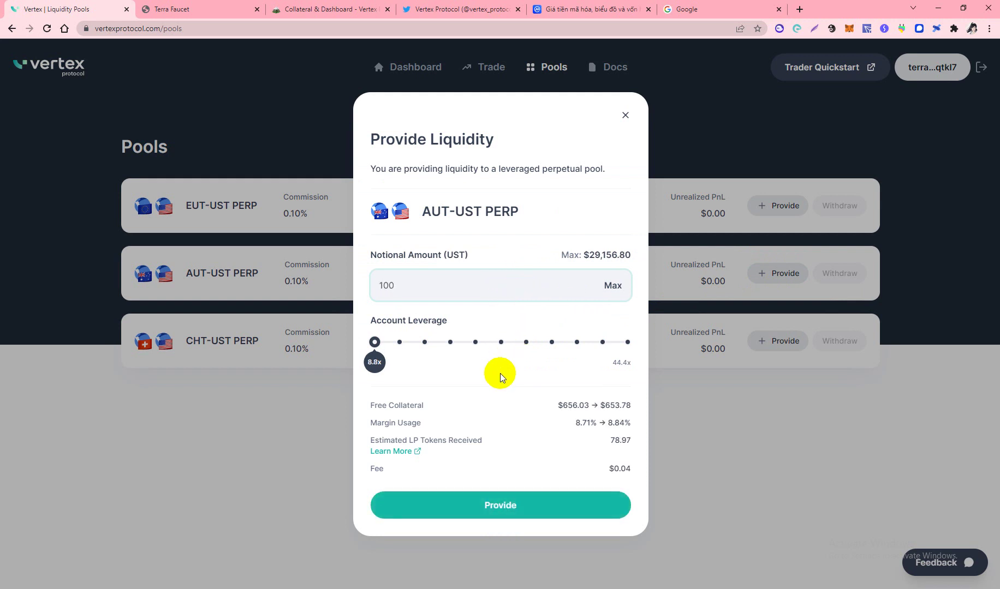
click(489, 507)
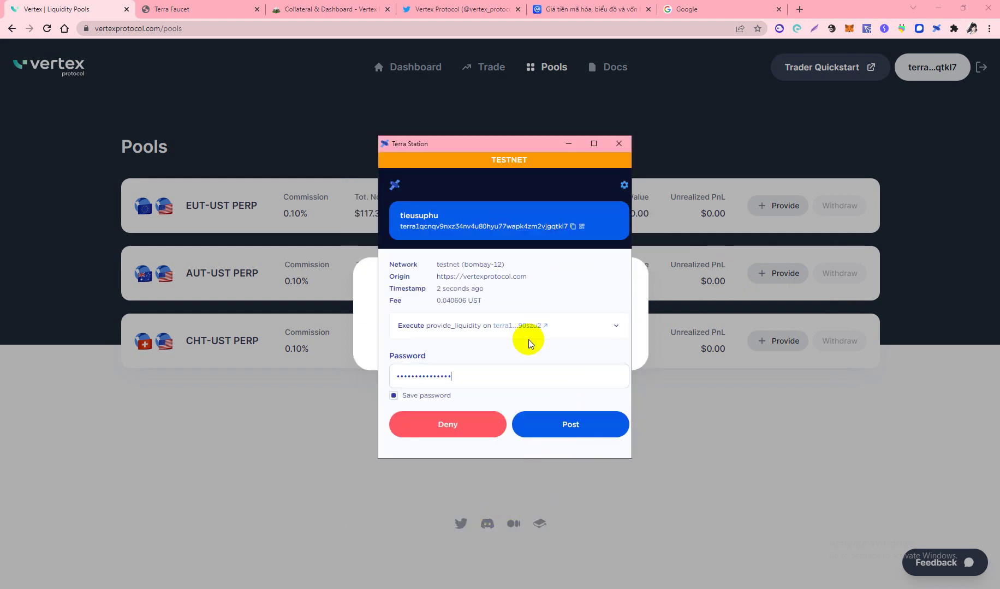
click(547, 426)
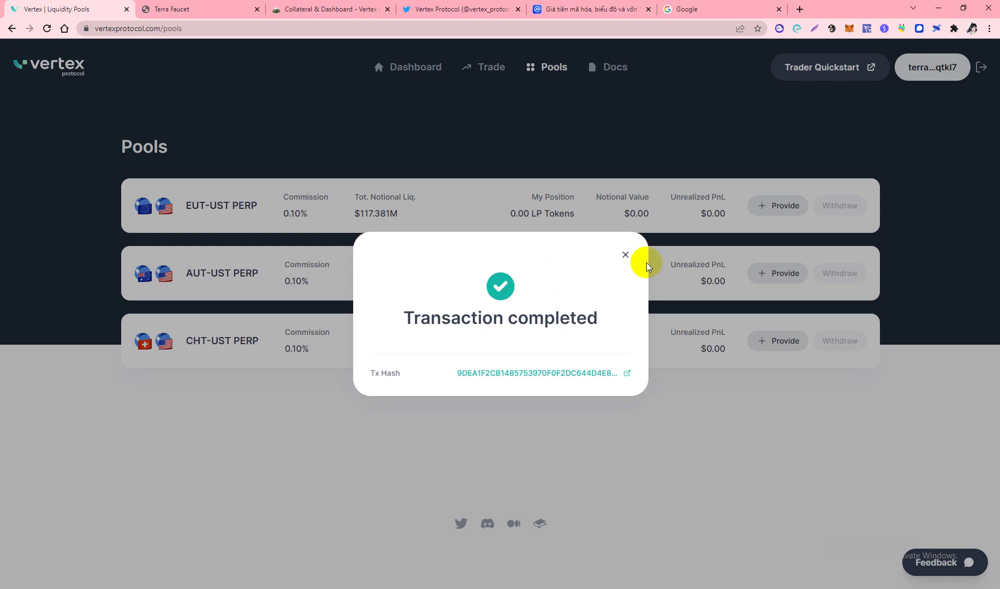
click(625, 256)
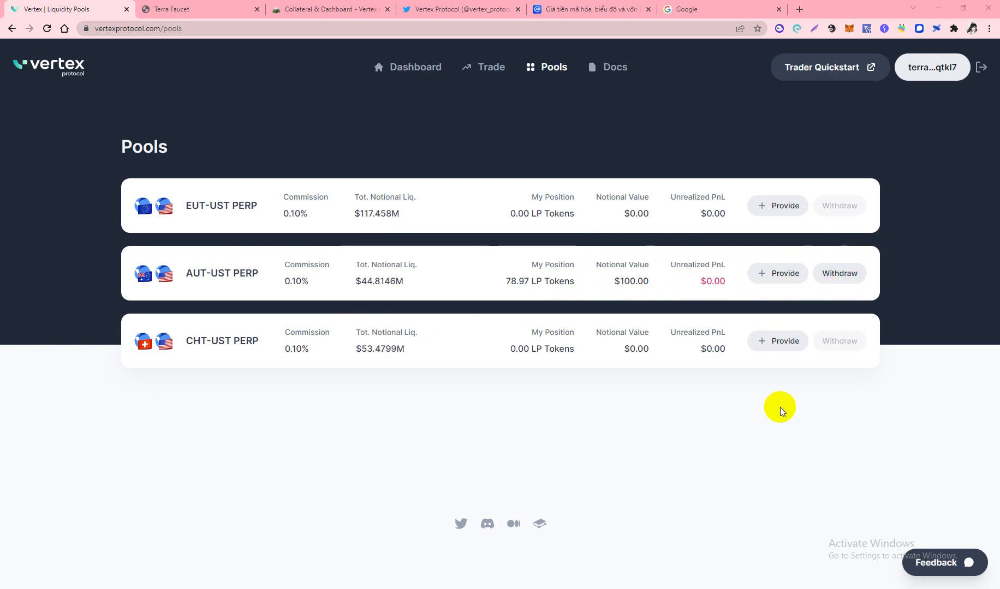
- Withdraw the maximum 78.966667 LP tokens from the AUT-UST PERP pool, post the transaction from the wallet, and dismiss the result dialog
click(835, 273)
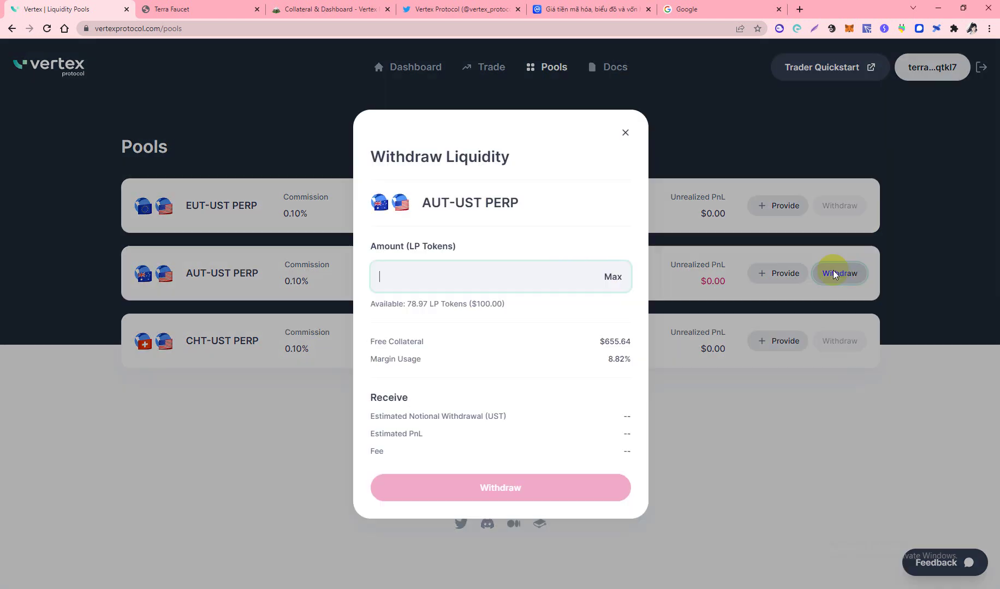
click(621, 285)
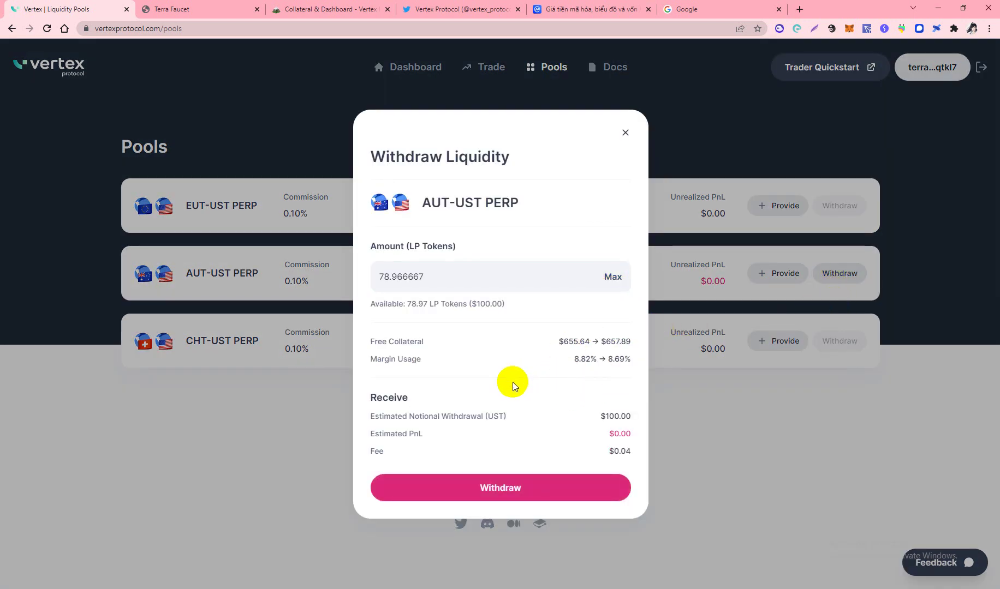
click(472, 476)
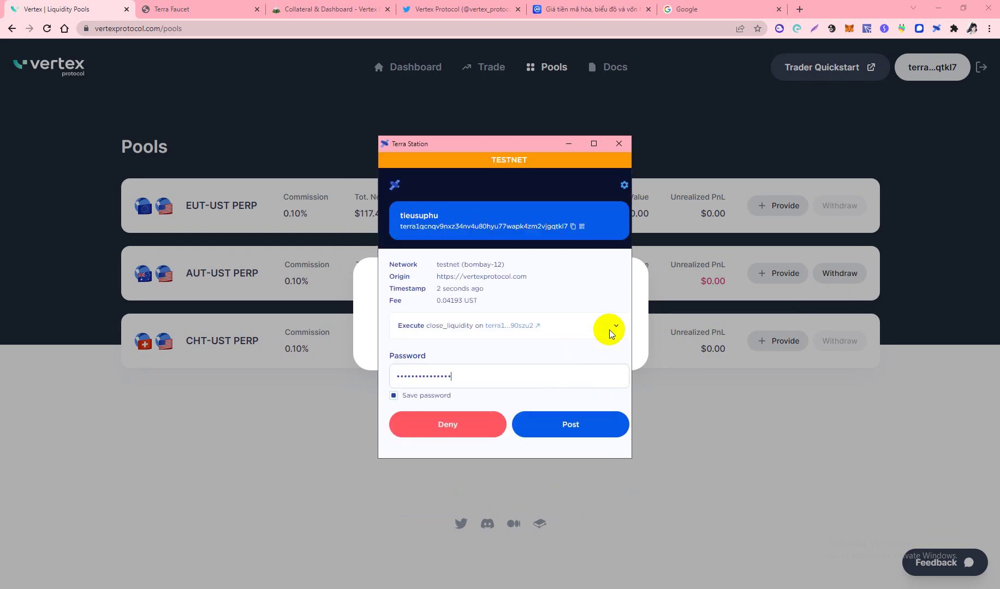
click(569, 426)
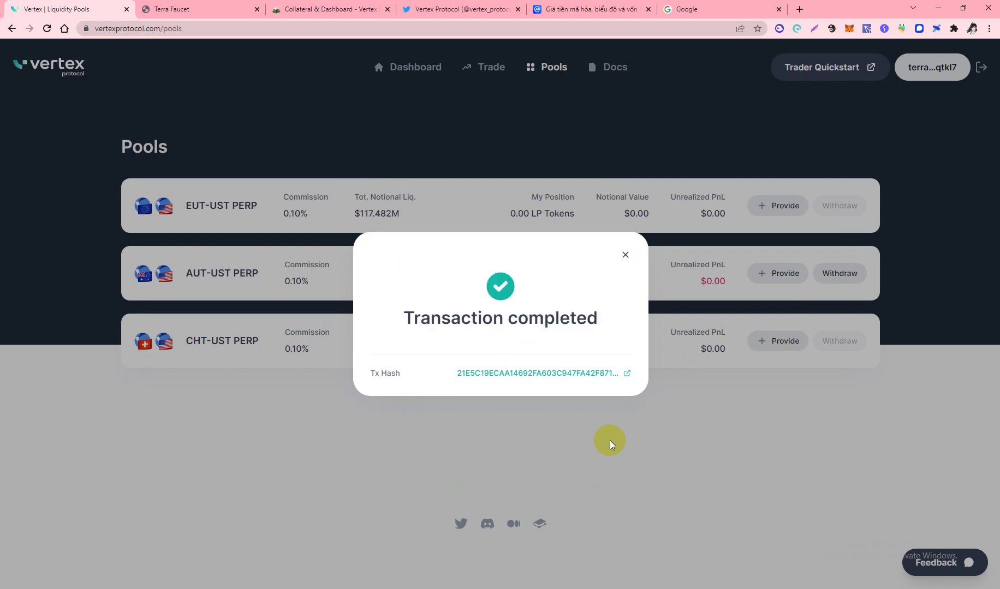
click(625, 254)
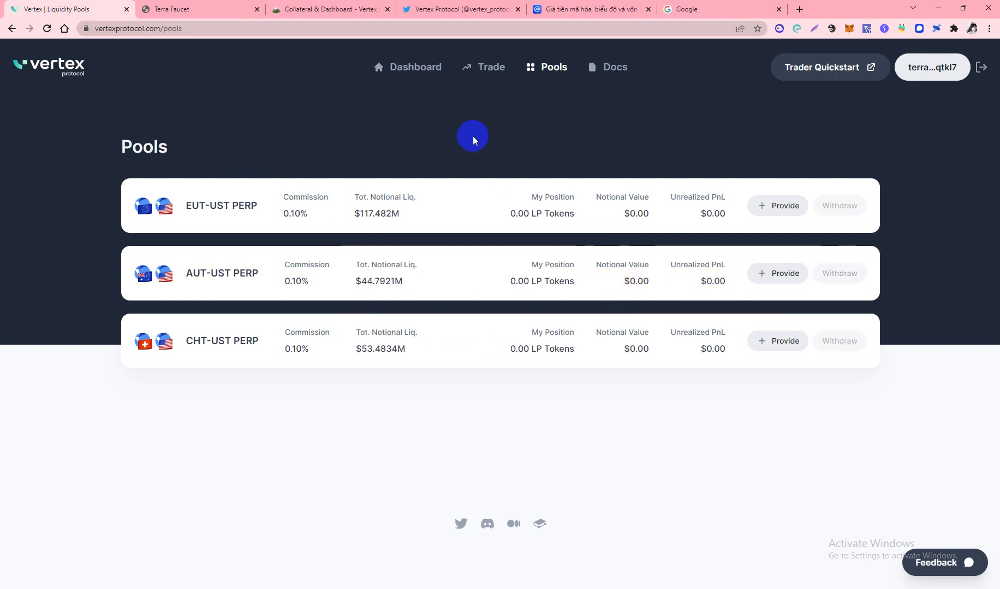
- Check the AUT-UST PERP pool's notional value and the dashboard's free collateral, and return to the pools page
drag(625, 280, 676, 279)
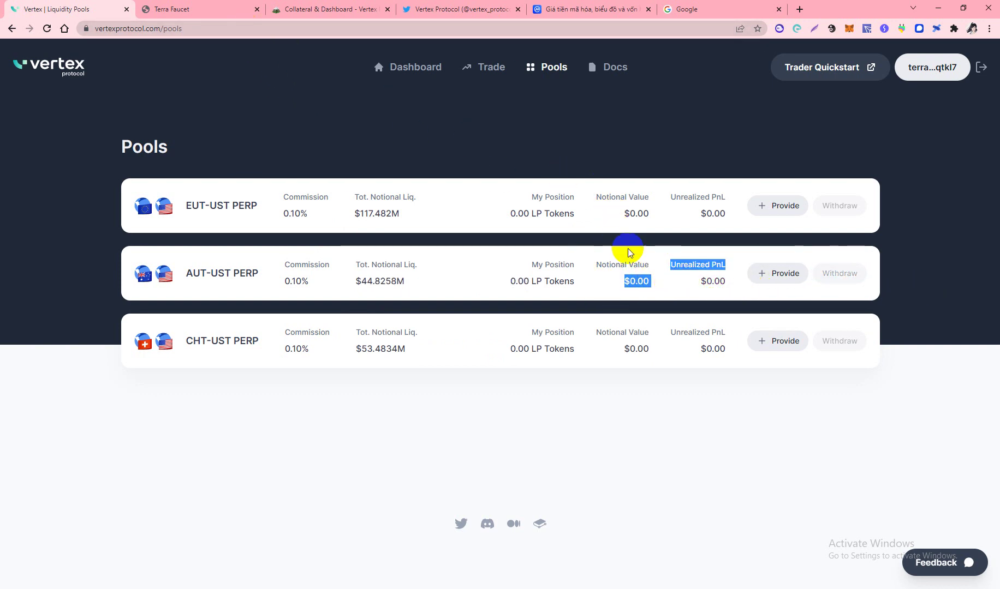
click(413, 67)
drag(700, 213, 737, 214)
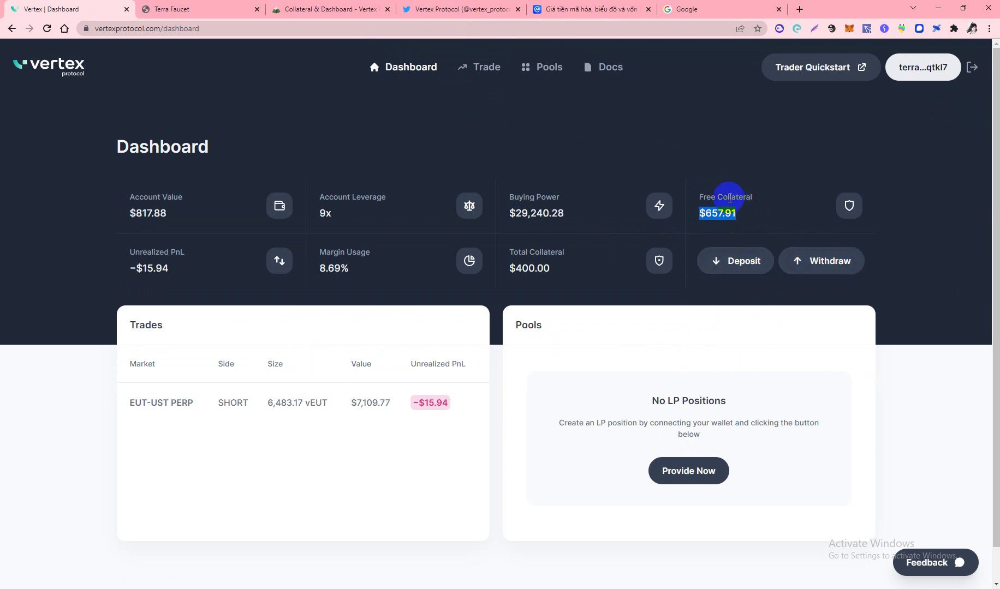
click(547, 66)
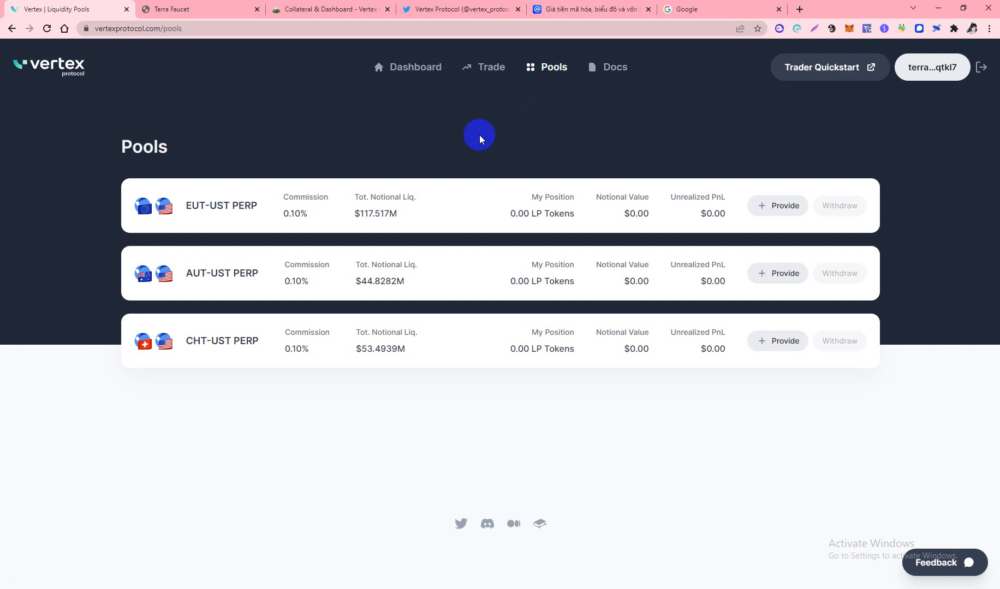
- Switch to Vertex Protocol's Twitter page, find the post about unsuccessful transactions, and translate the page into Vietnamese
click(473, 9)
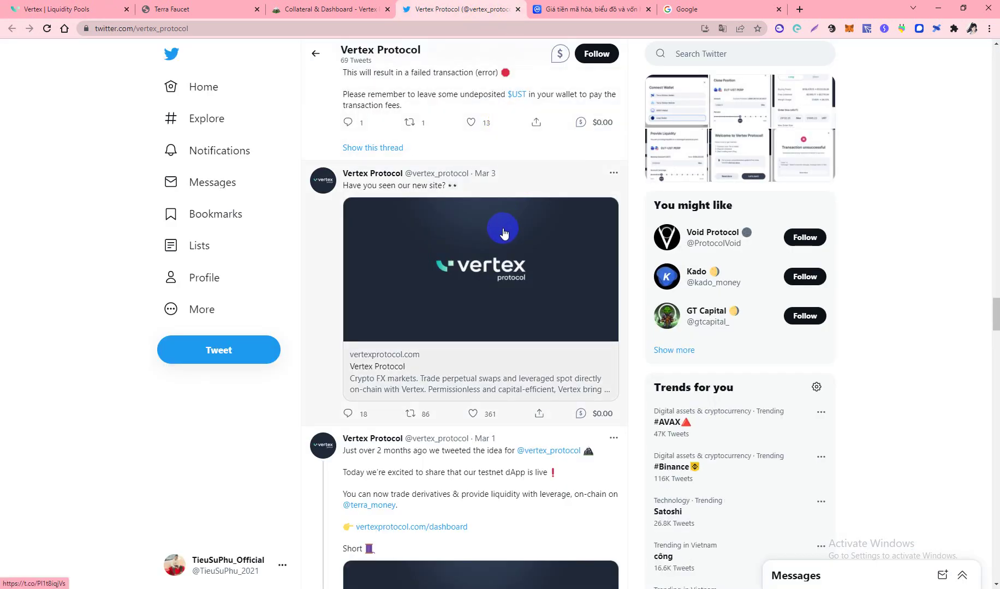
scroll(502, 234, down, 3)
scroll(458, 290, up, 10)
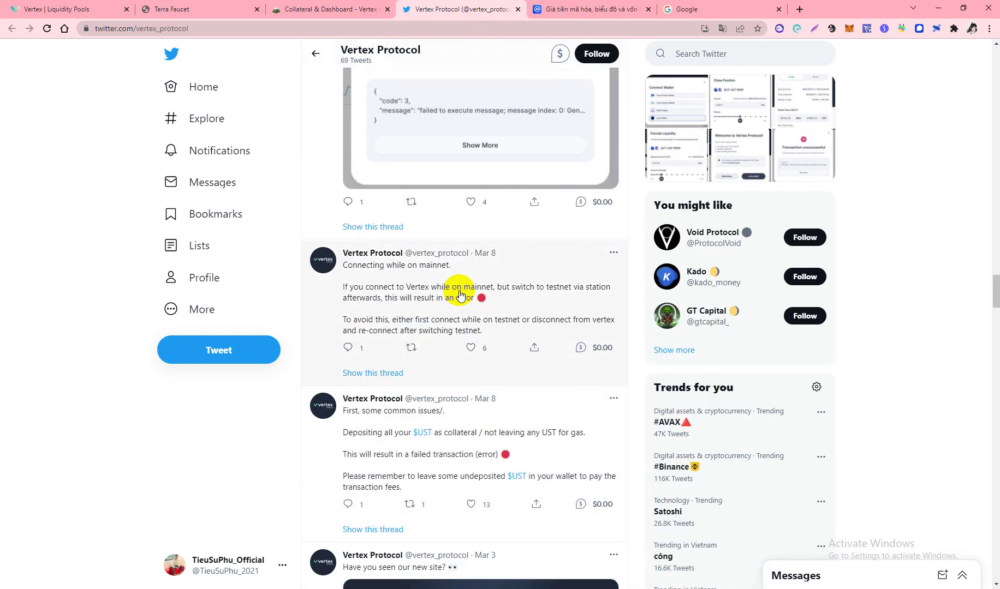
scroll(459, 294, up, 4)
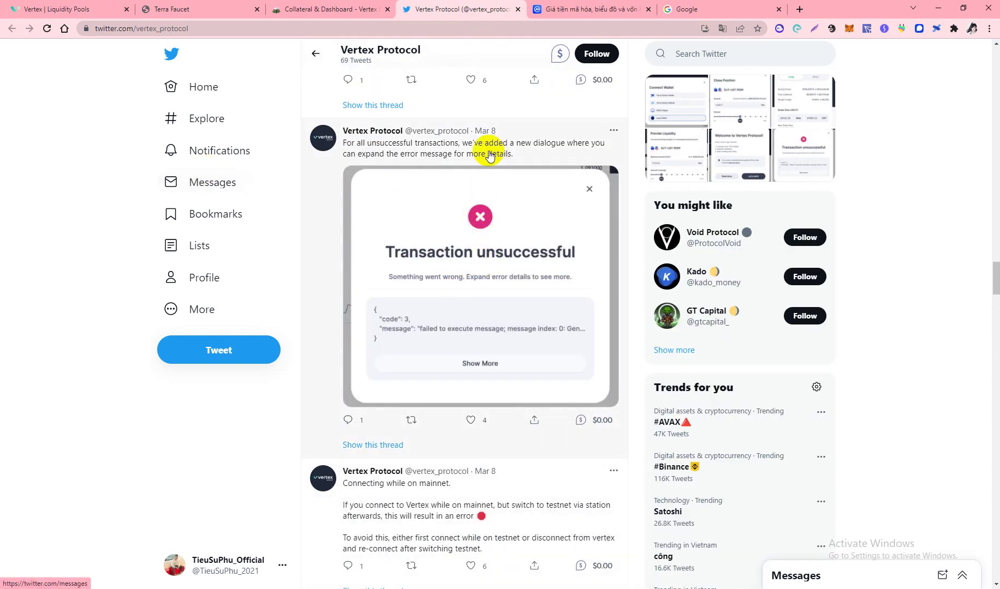
right_click(77, 127)
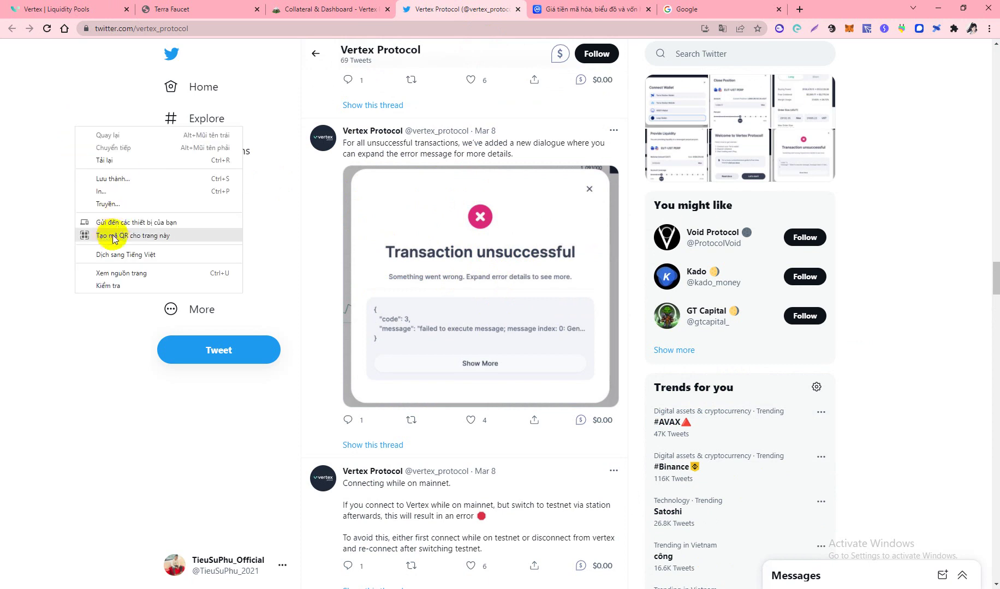
click(101, 254)
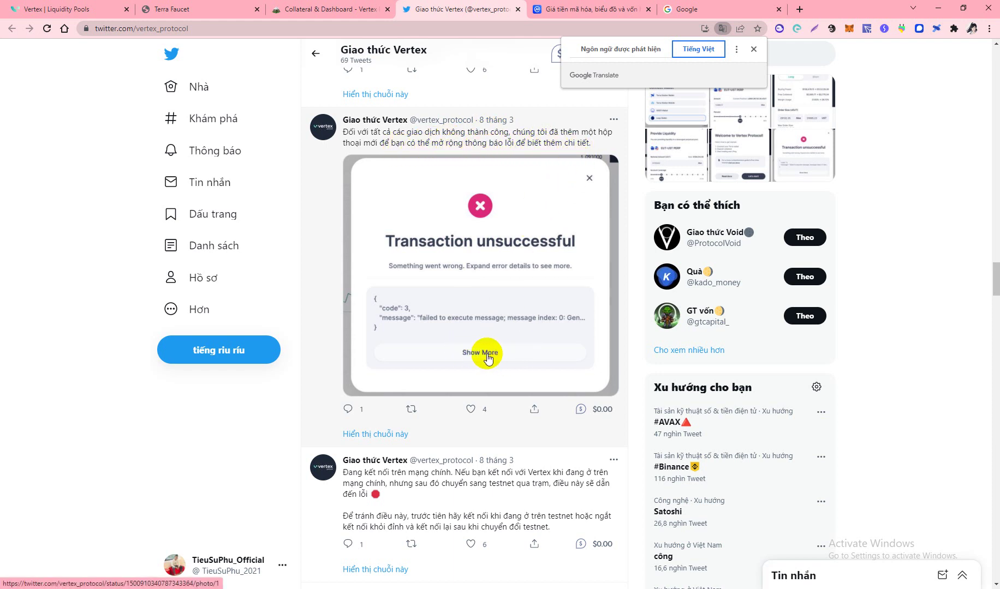
- Open the Discord invitation from the Vertex Protocol tweet and accept the invite to the server
scroll(513, 349, up, 5)
scroll(488, 312, up, 4)
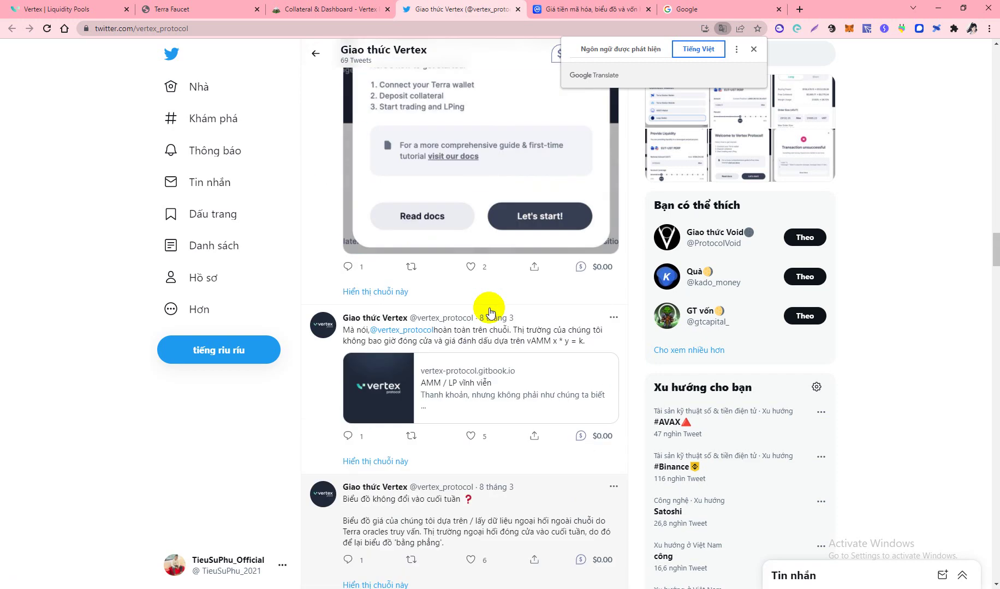
scroll(489, 312, up, 20)
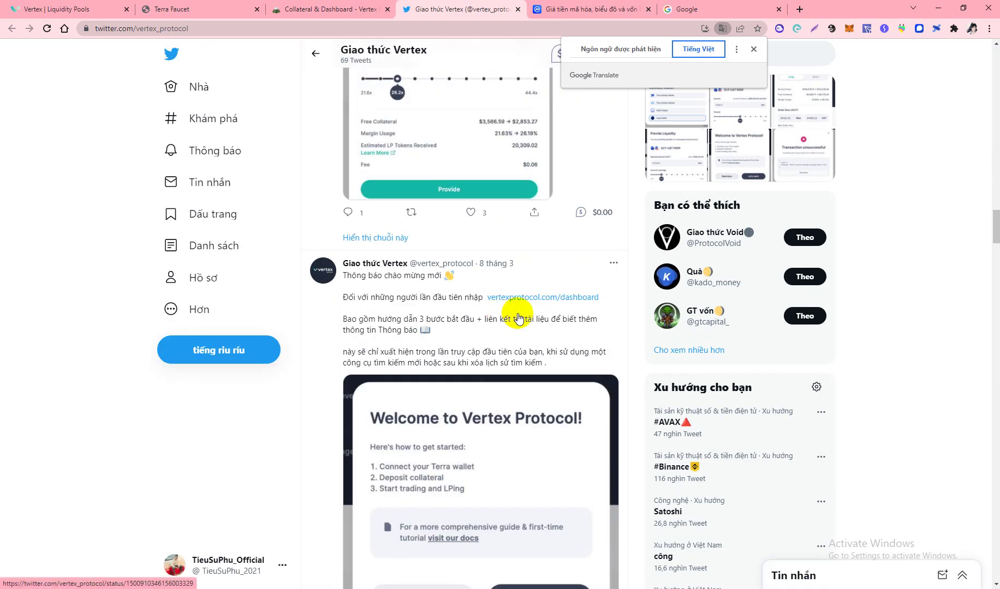
scroll(551, 294, up, 11)
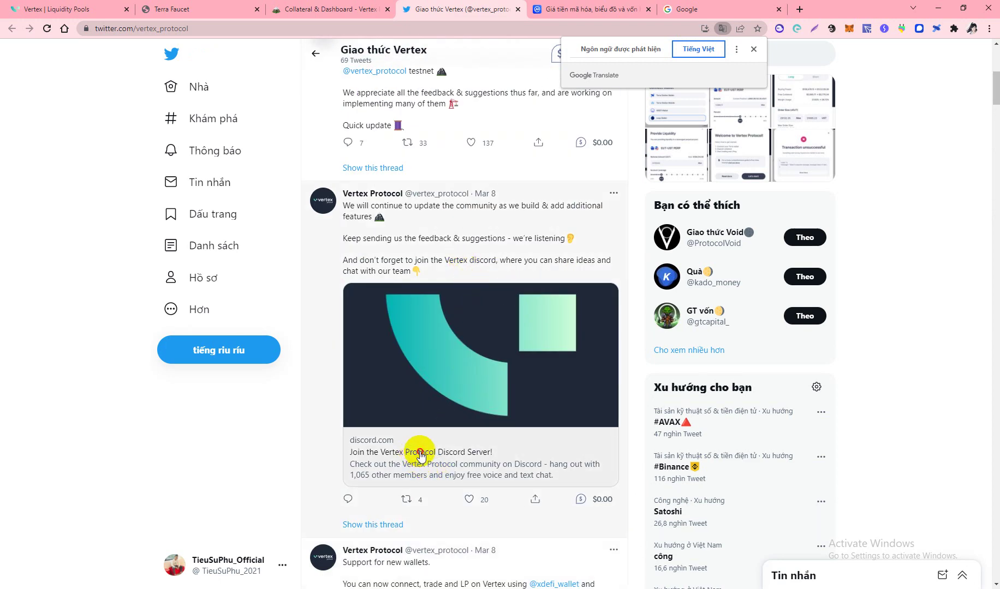
click(442, 463)
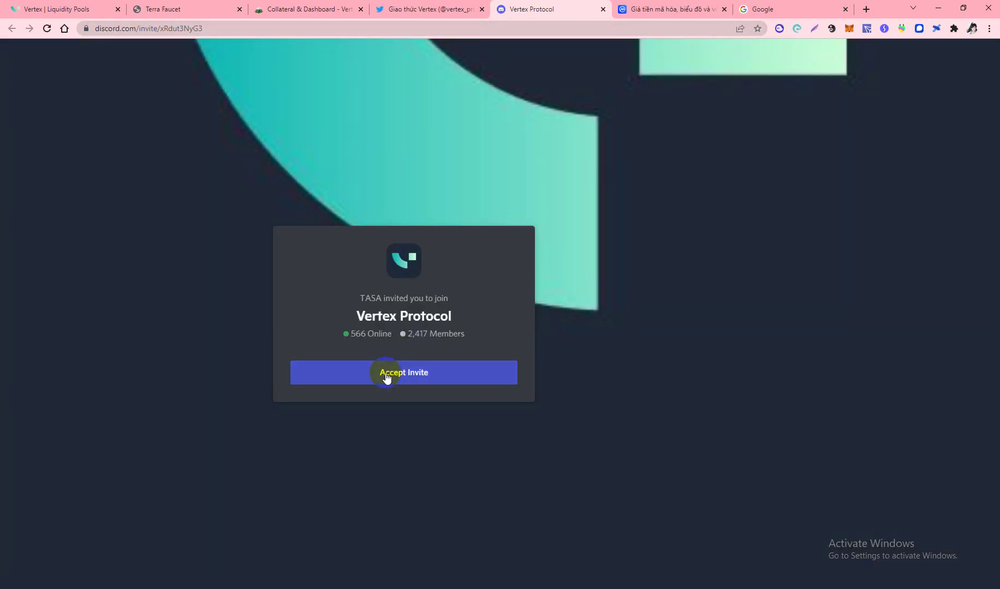
click(404, 373)
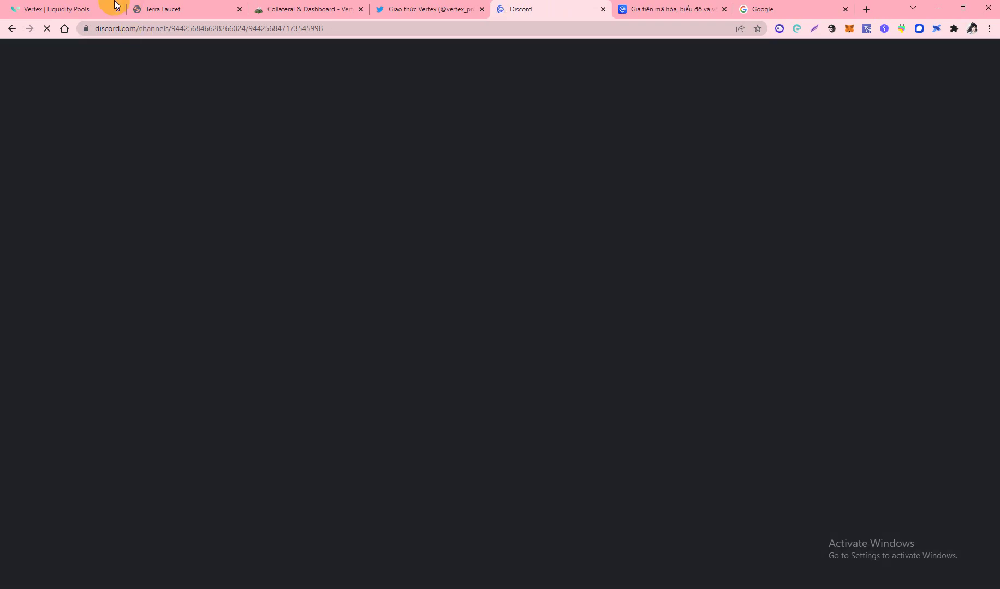
- Open the verify-GB channel on the Vertex Protocol Discord server and complete the pending steps required before talking
click(86, 8)
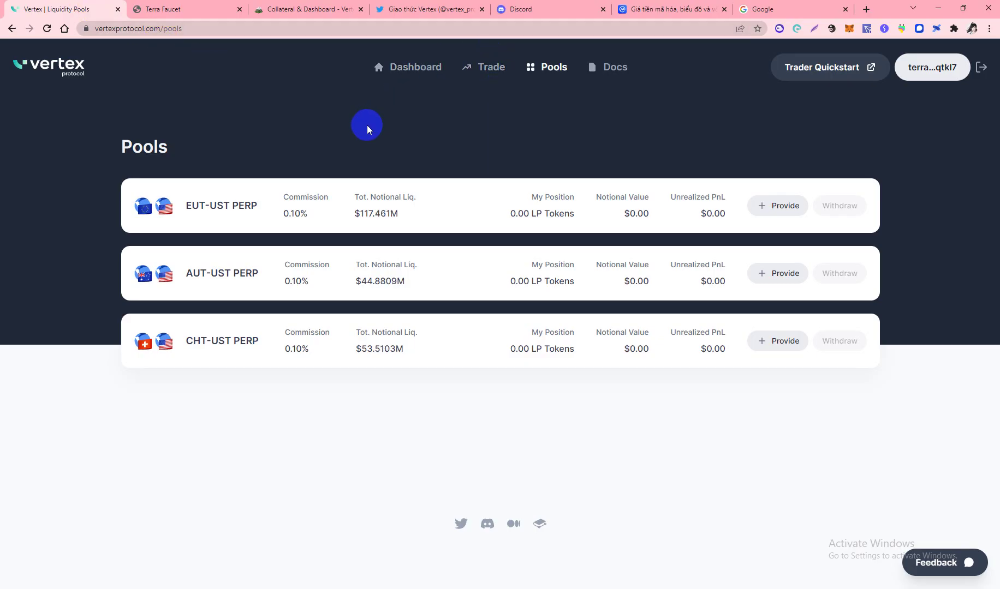
click(531, 9)
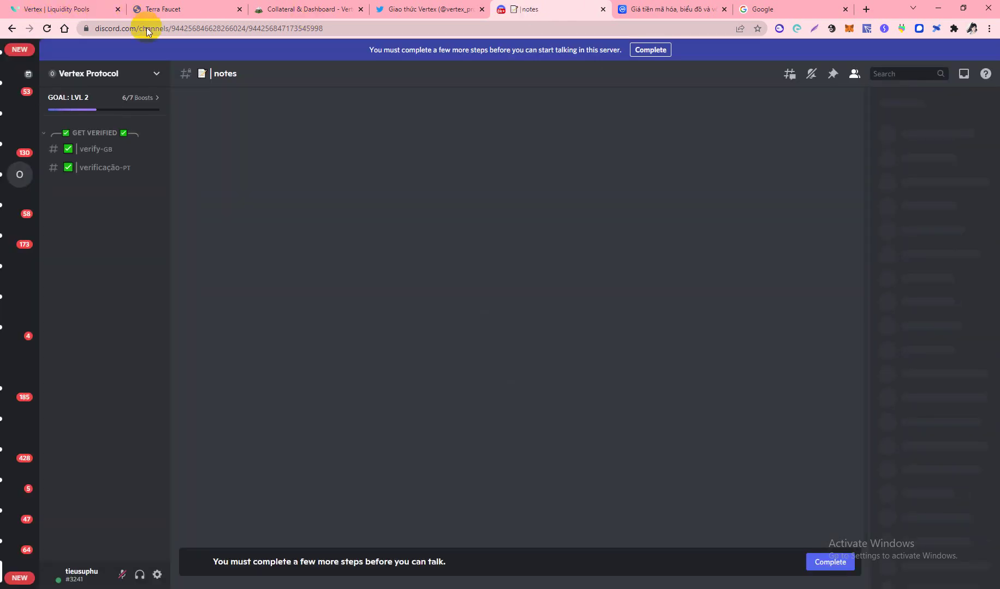
click(104, 149)
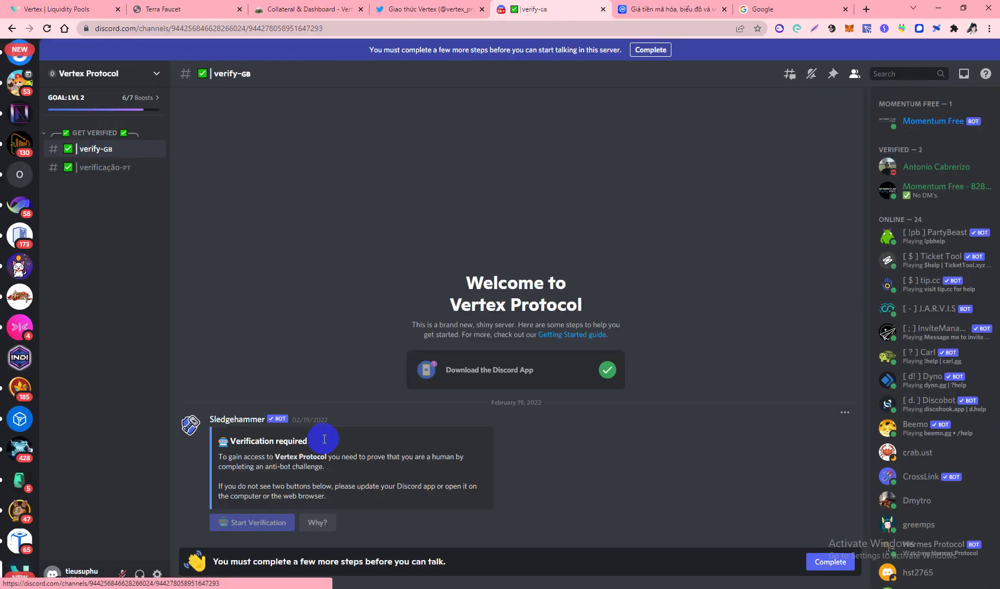
click(819, 562)
scroll(524, 444, down, 1)
scroll(523, 444, down, 3)
click(462, 475)
click(658, 516)
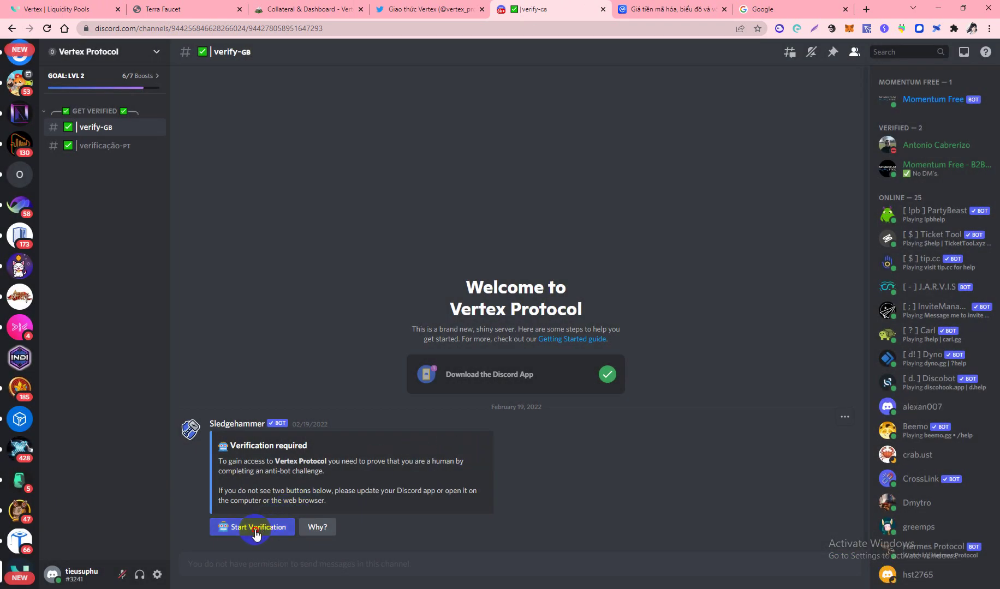
- Start the Sledgehammer anti-bot verification and try to answer the Ice Cream challenge
click(271, 525)
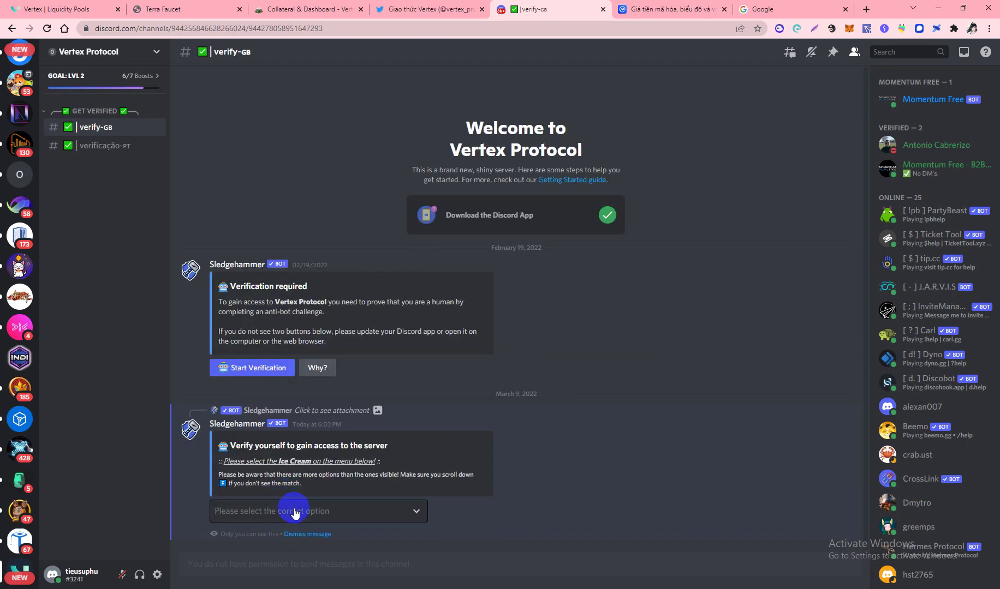
click(290, 510)
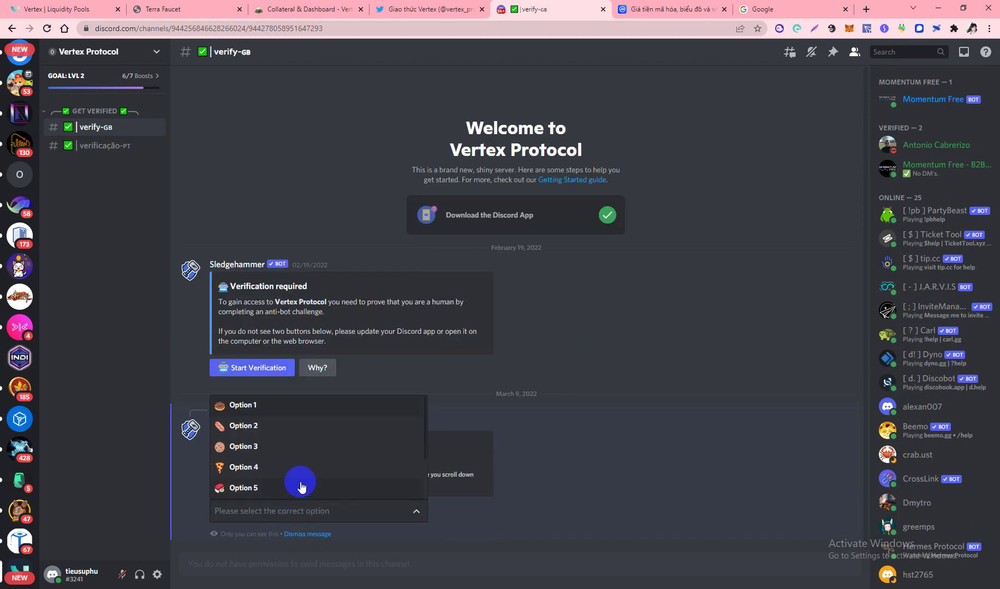
click(264, 405)
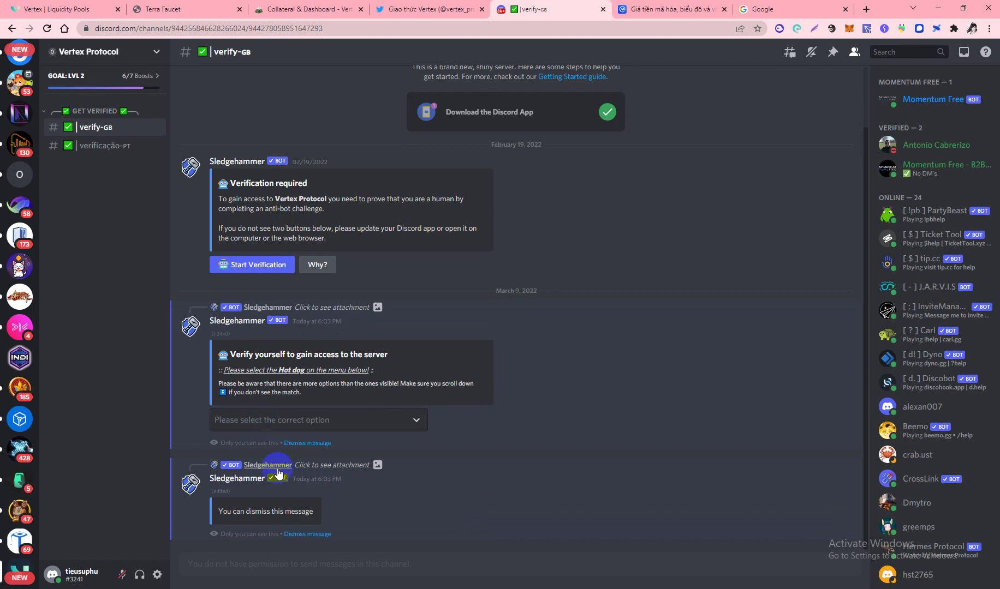
- Try Option 2 as the answer to the Hot dog challenge, and open the answer choices for the Train challenge
click(294, 420)
click(246, 460)
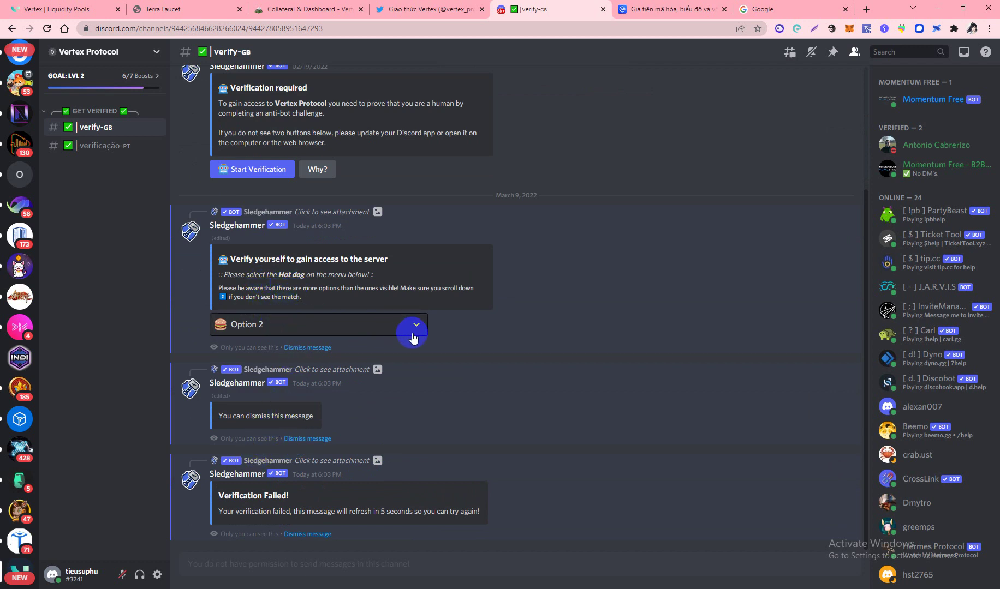
click(338, 330)
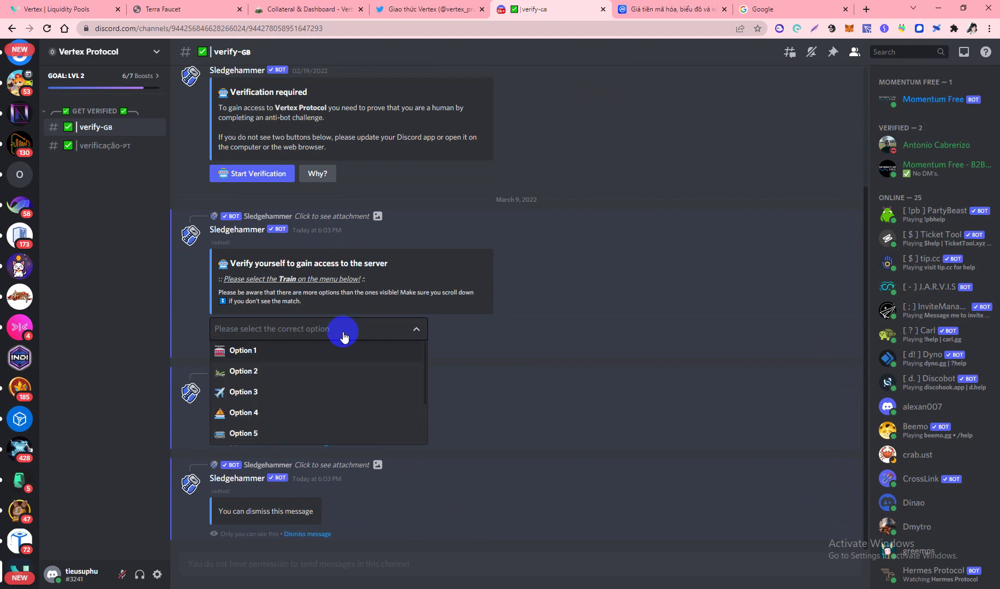